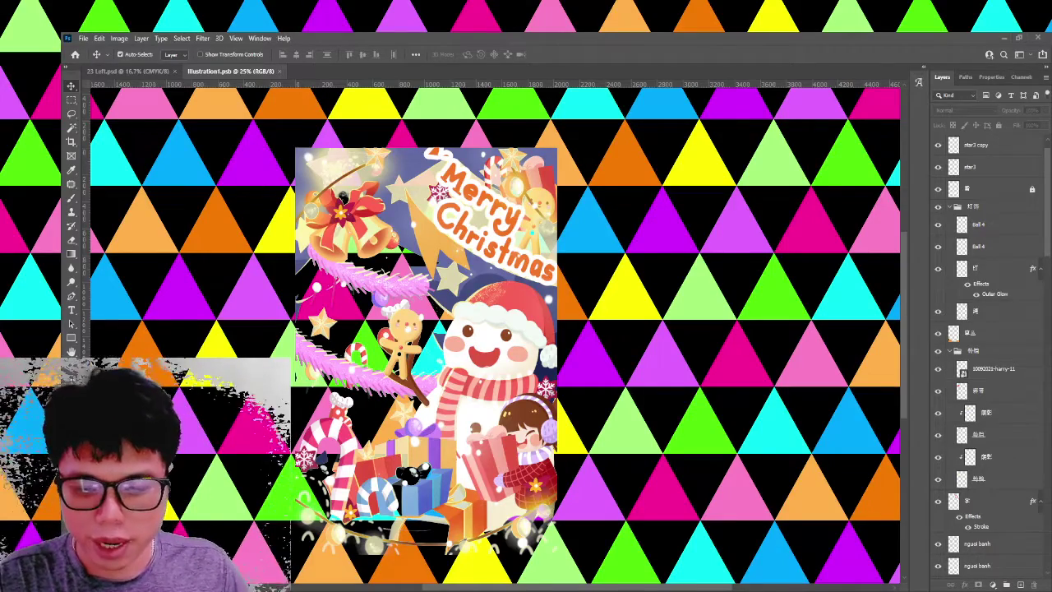
Close the snowman Illustration1.psb document so the 24 Right.psd puzzle page shows.
left_click(279, 71)
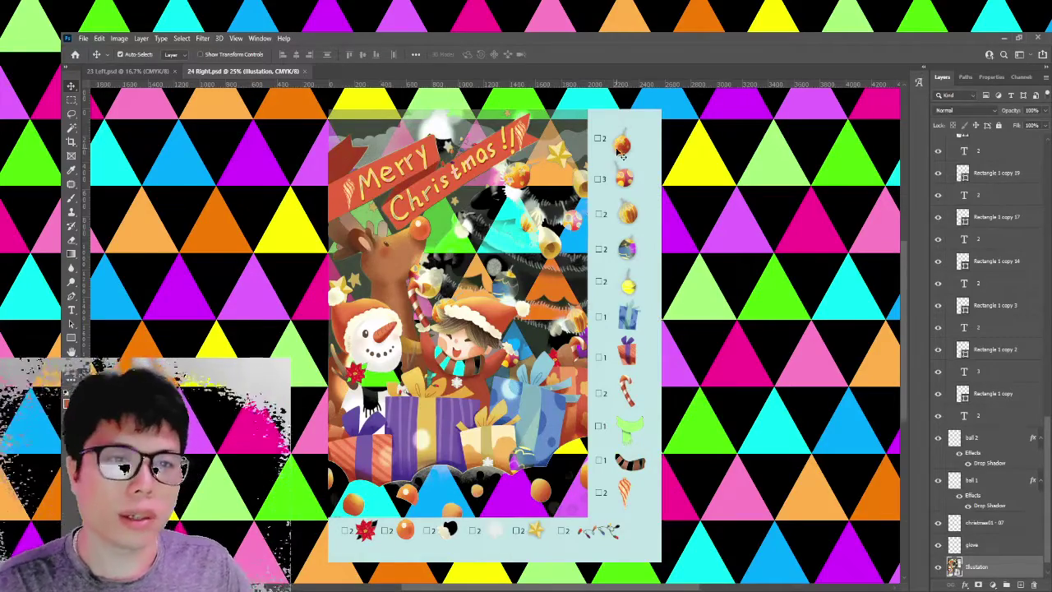
Close 23 Left.psd and delete the ornament, ball and gift pictures from the checklist.
left_click(123, 70)
left_click(174, 71)
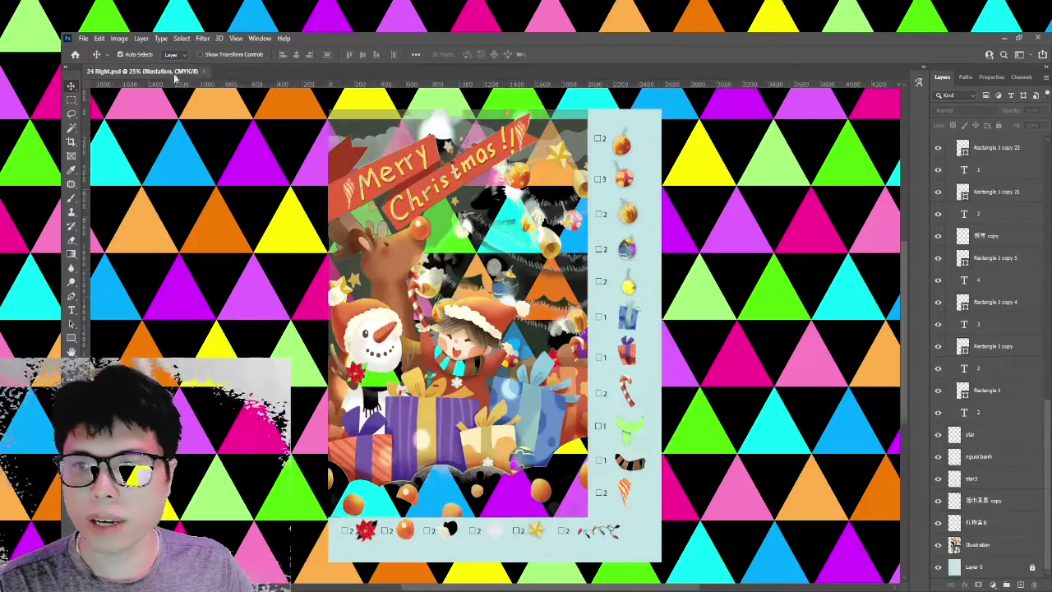
left_click(622, 147)
left_click(625, 178, "shift")
left_click(627, 213, "shift")
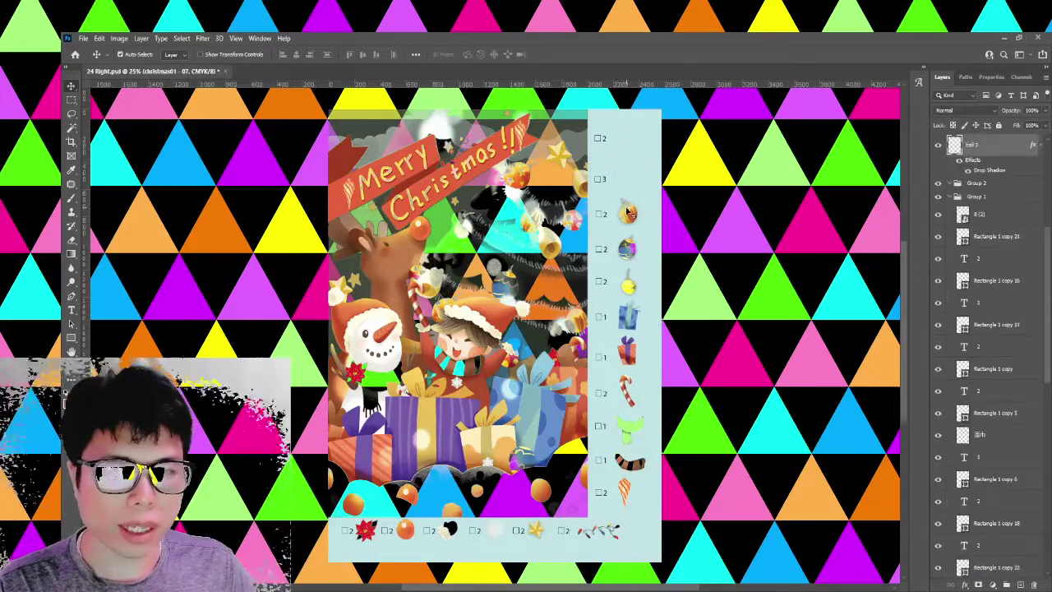
key("Delete")
left_click(628, 249)
key("Delete")
left_click(627, 285)
key("Delete")
left_click(628, 317)
key("Delete")
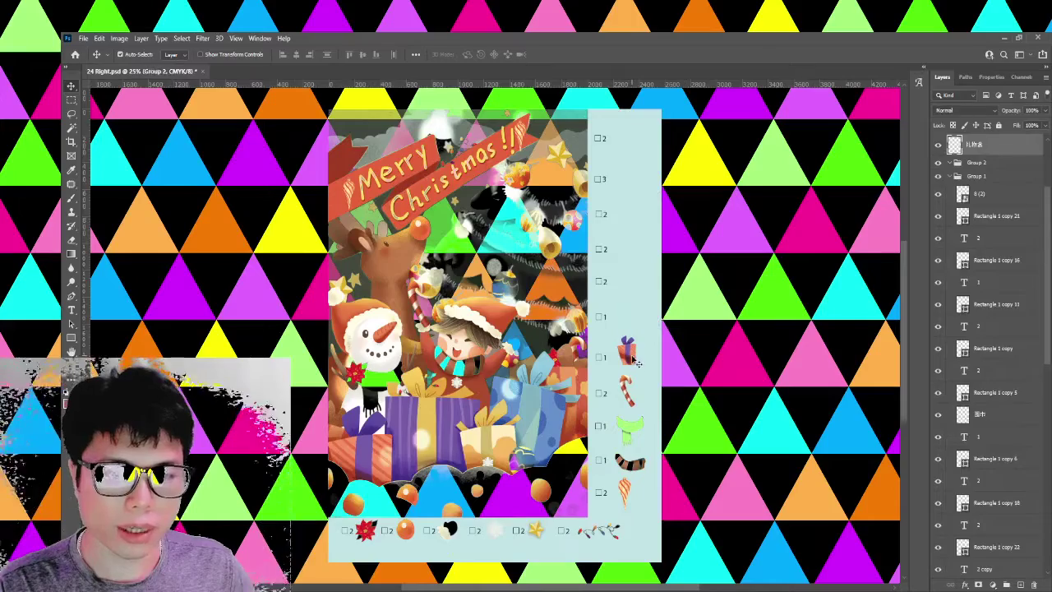
Delete the candy cane and lower checklist pictures, undoing the mistaken deletions.
left_click(628, 383)
key("Delete")
left_click(629, 423)
key("Delete")
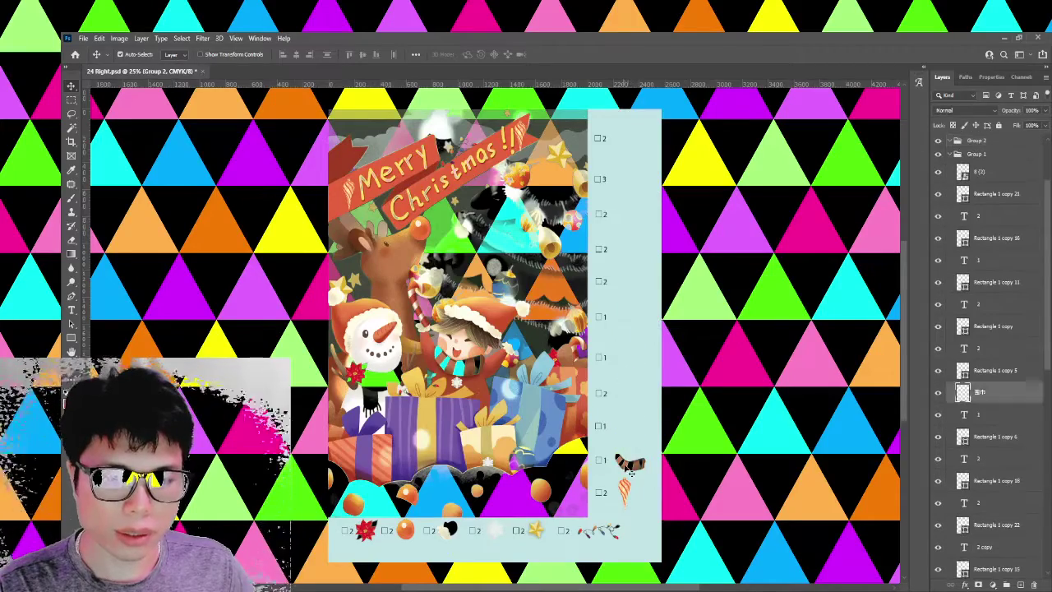
left_click(630, 460)
key("Delete")
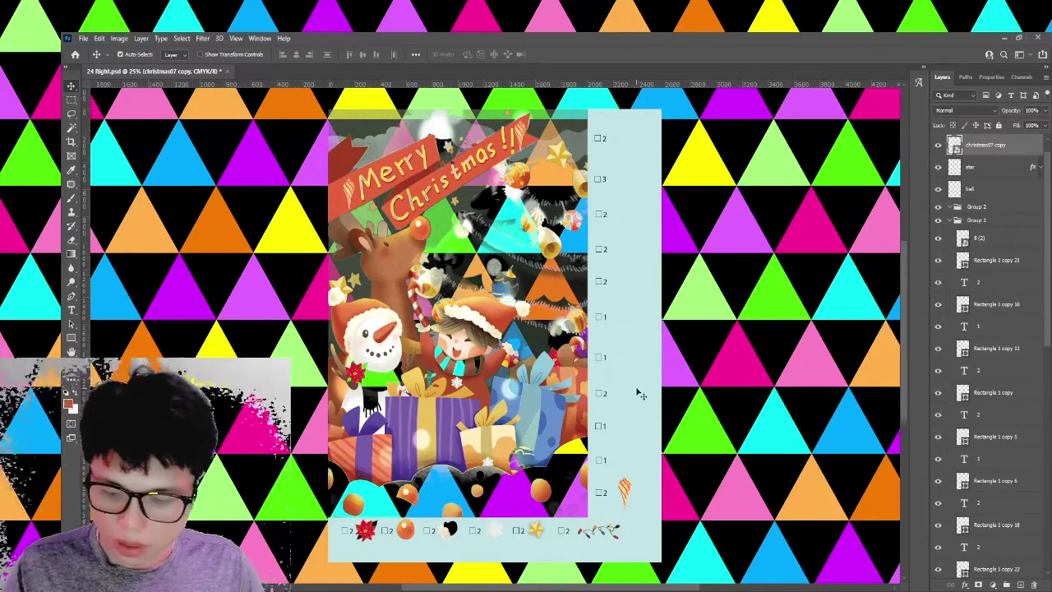
key("ctrl+z")
key("ctrl+z")
key("ctrl+z")
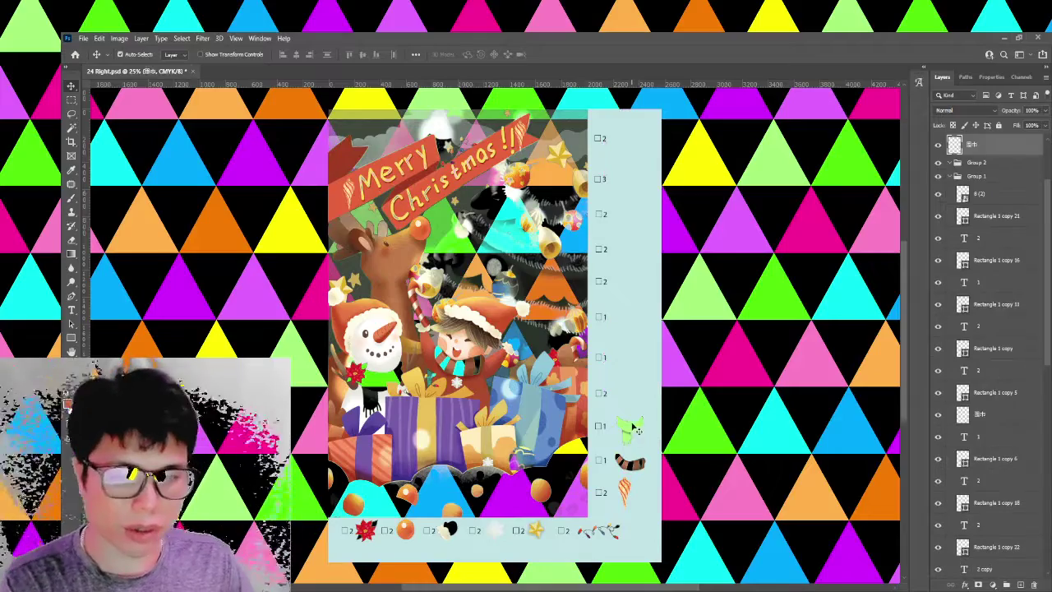
key("ctrl+z")
key("ctrl+z")
key("ctrl+z")
key("ctrl+z")
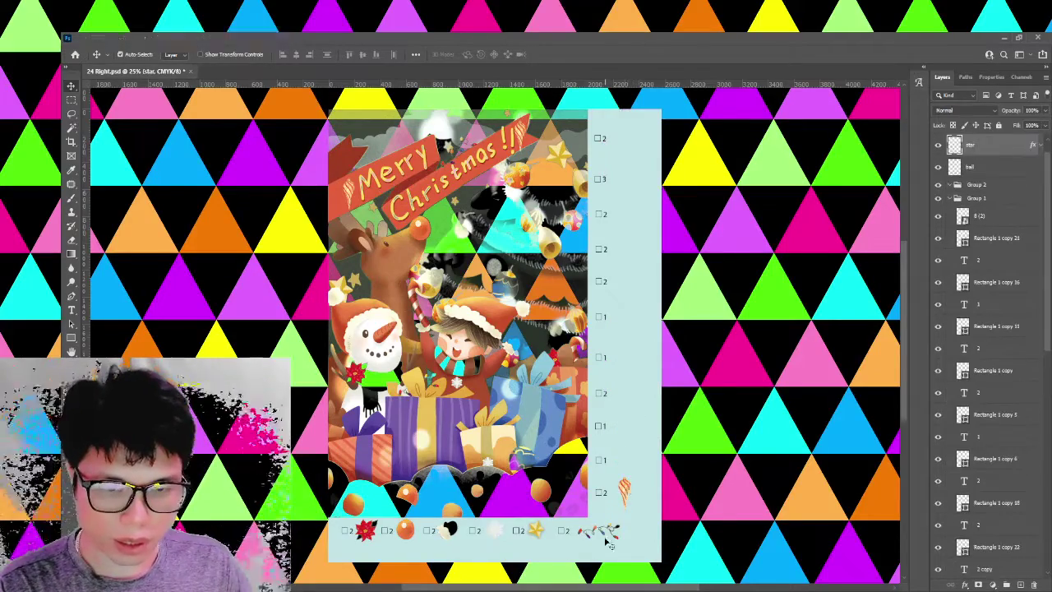
key("ctrl+z")
key("ctrl+z")
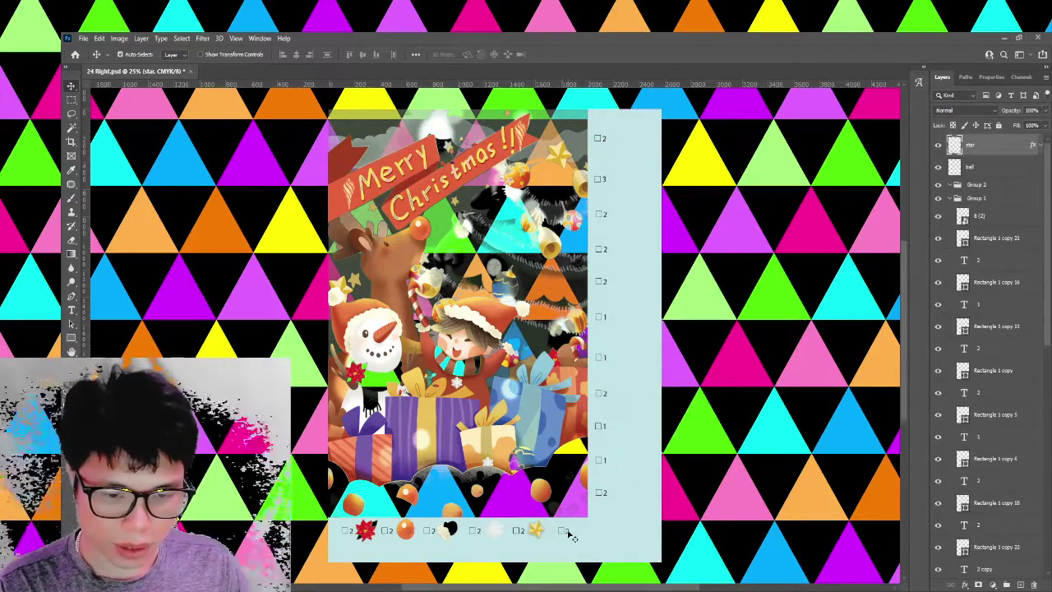
key("ctrl+z")
key("ctrl+z")
key("ctrl+z")
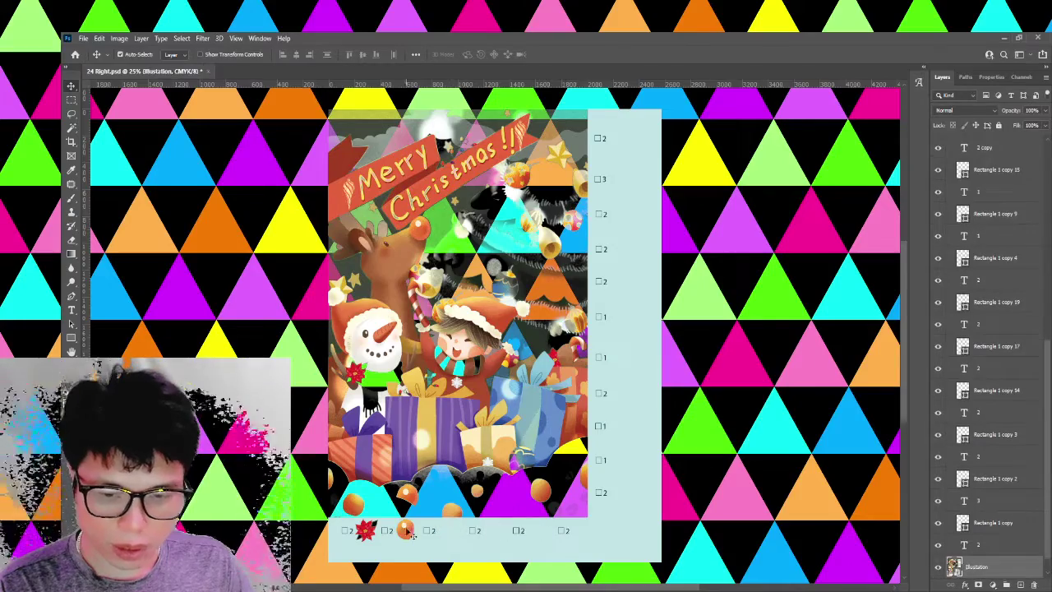
key("ctrl+z")
key("ctrl+z")
key("ctrl+z")
key("ctrl+z")
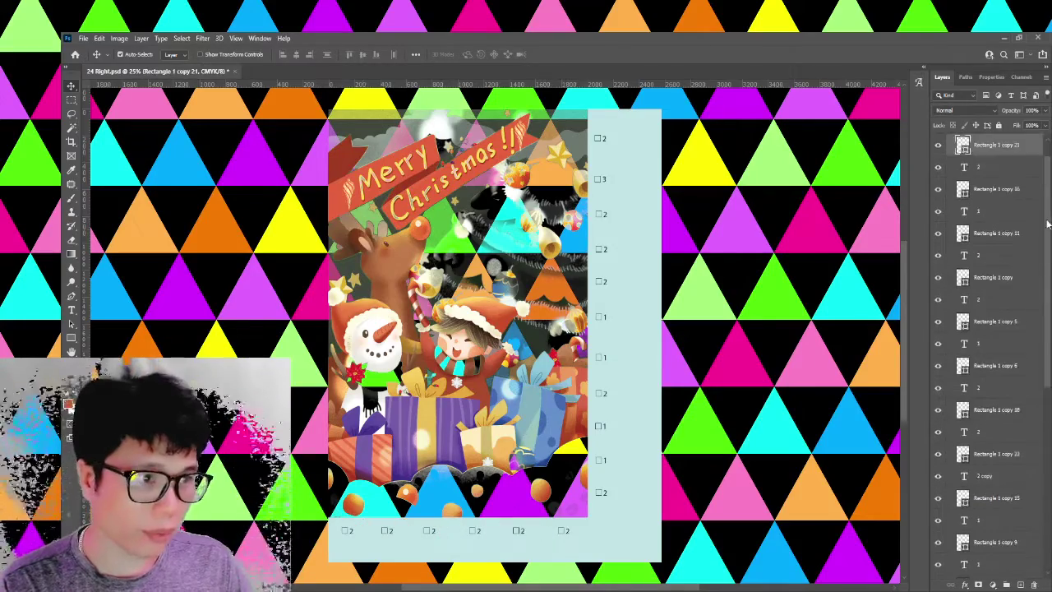
key("ctrl+z")
key("ctrl+z")
key("ctrl+z")
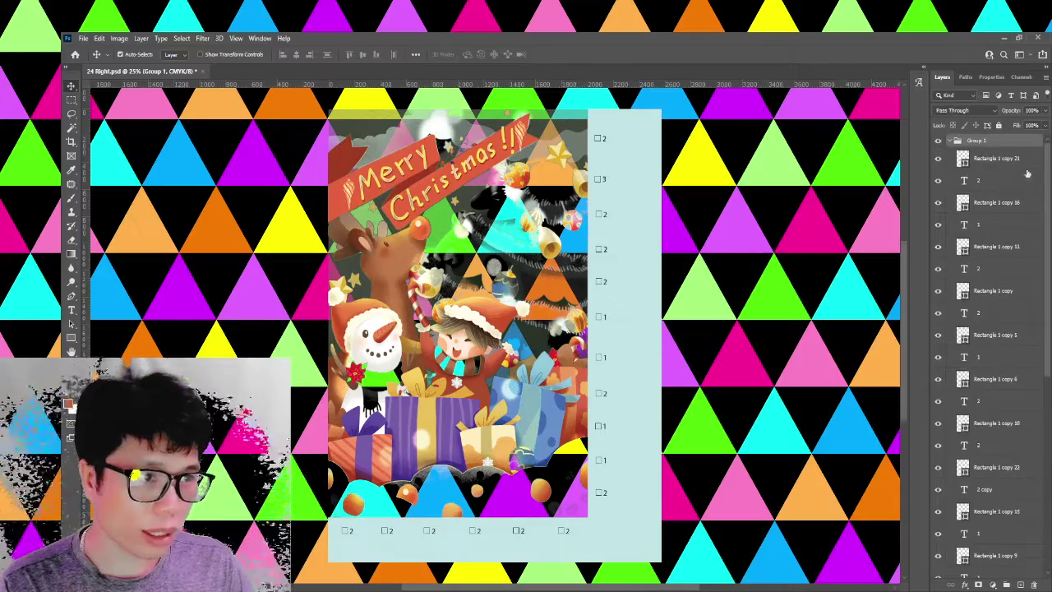
left_click_drag(1049, 177, 1024, 466)
Open the Illustration smart object, delete all layers except Illustration, and save it.
double_click(954, 547)
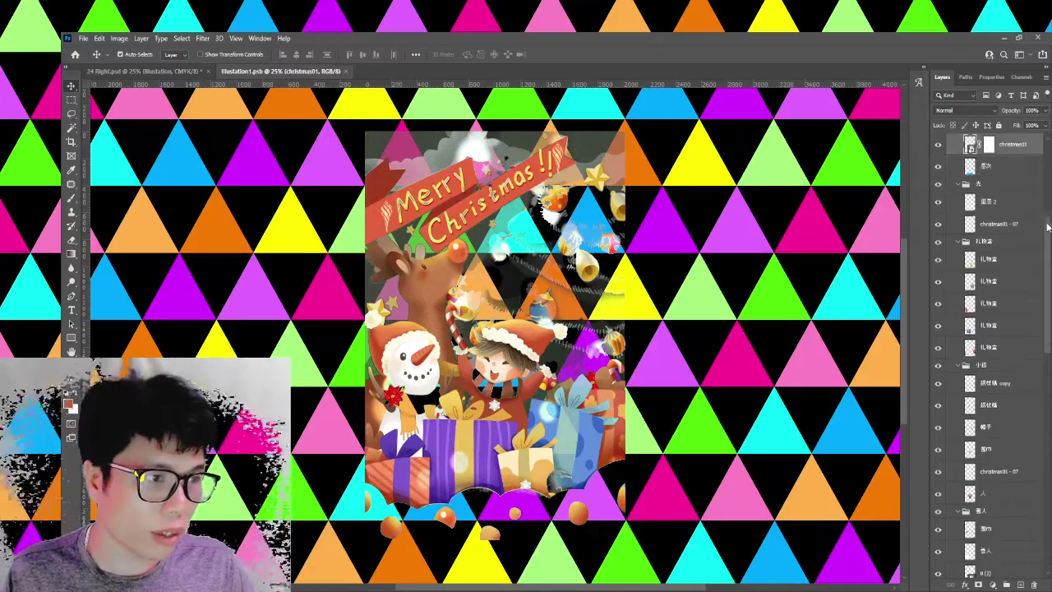
left_click_drag(1043, 205, 1044, 461)
left_click(1028, 532, "shift")
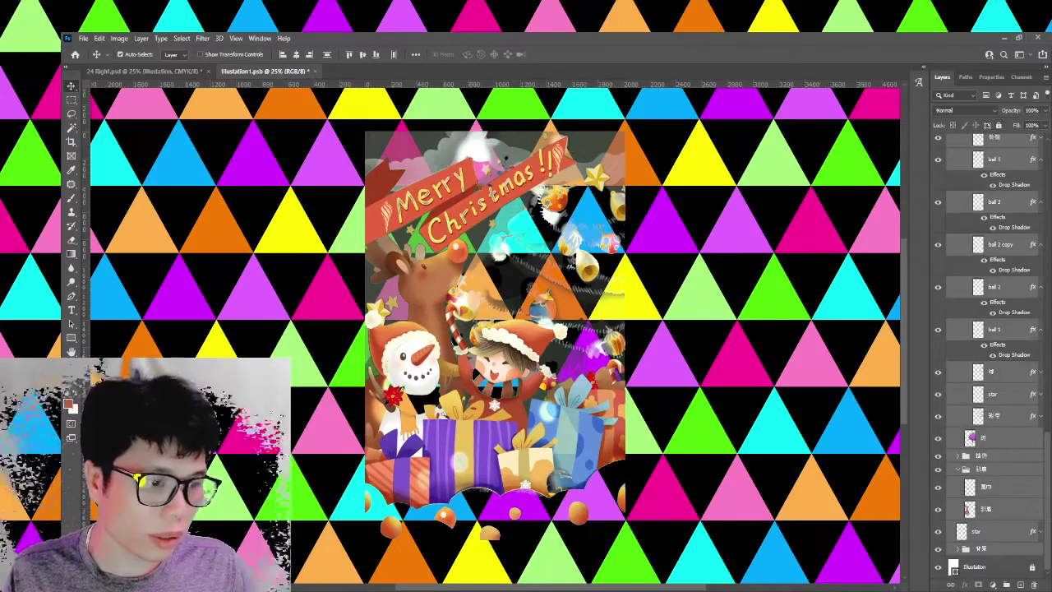
key("Delete")
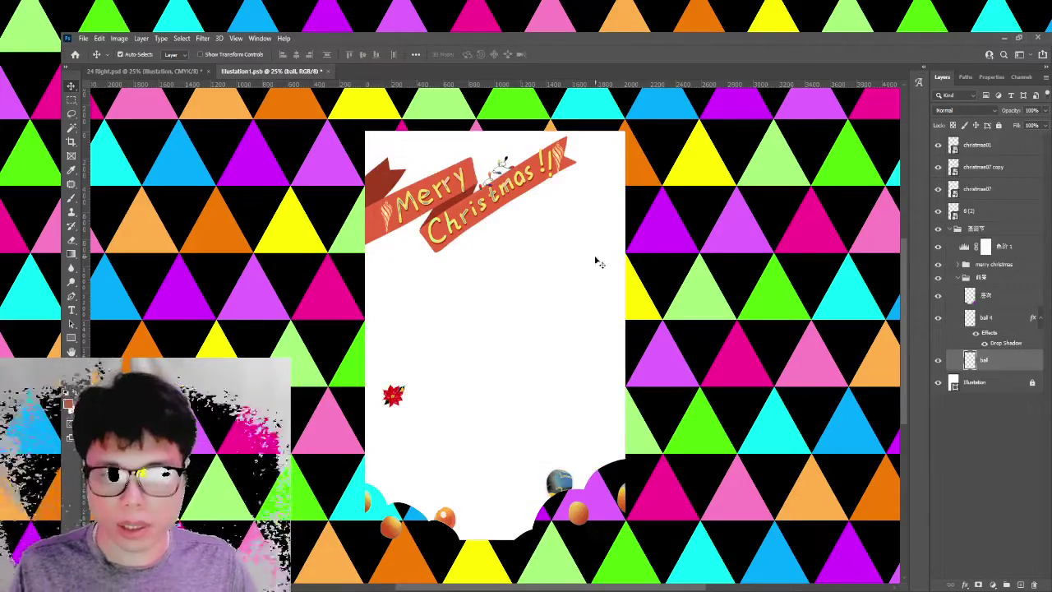
key("ctrl+alt+a")
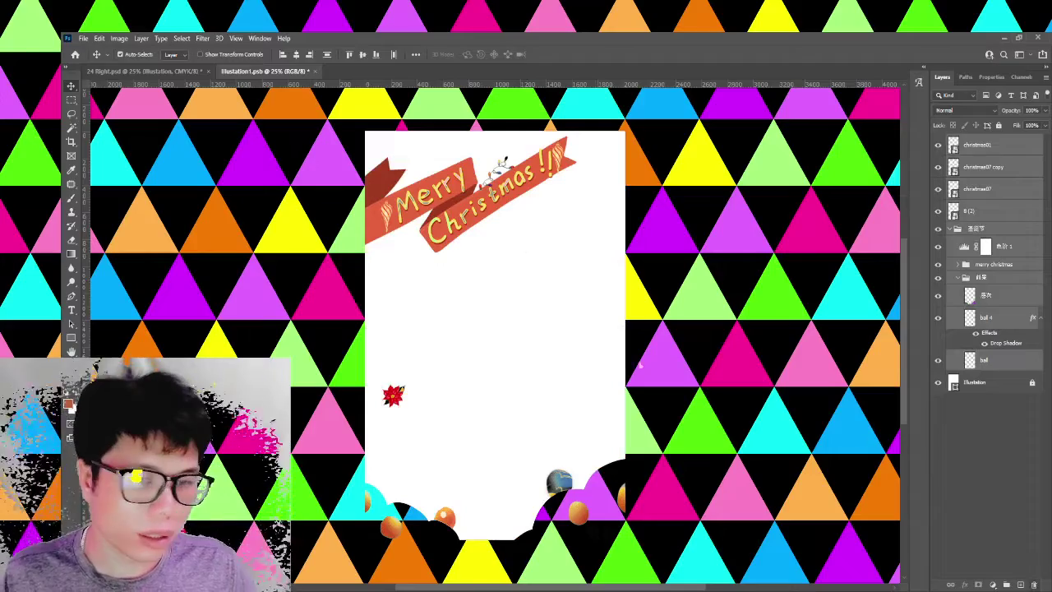
key("Delete")
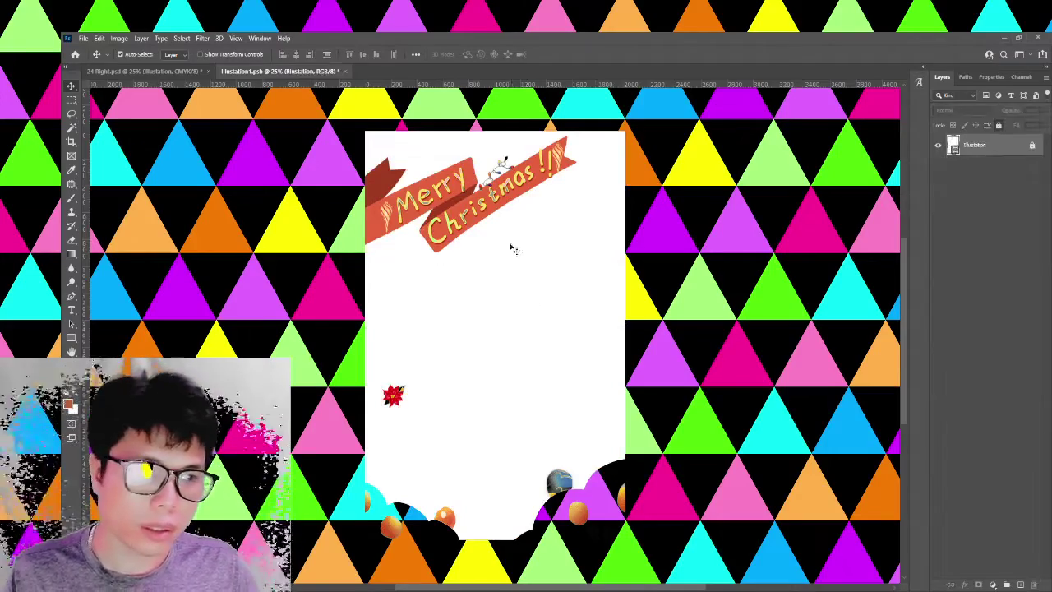
key("ctrl+s")
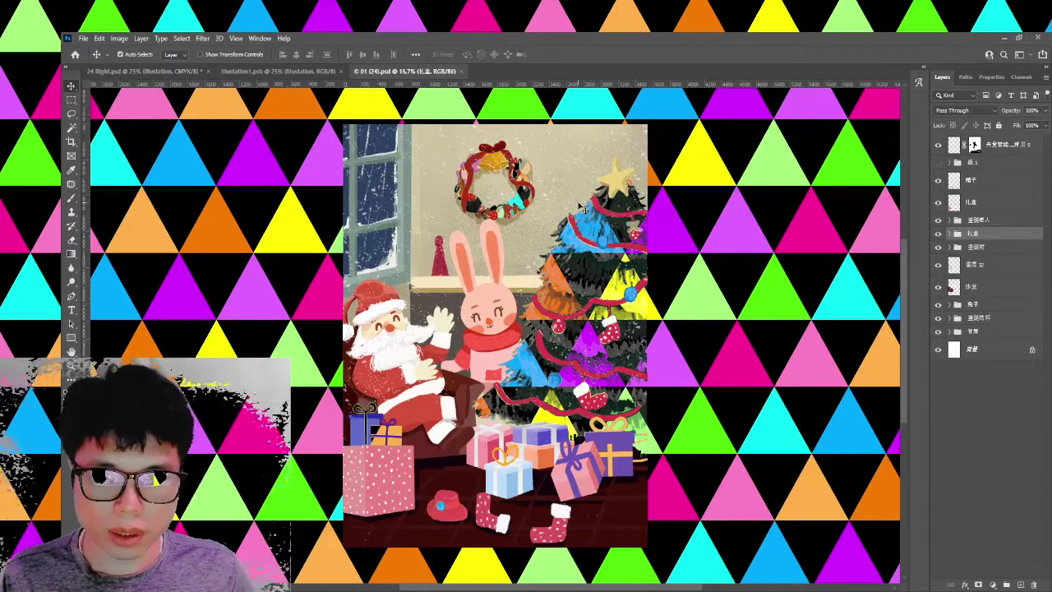
Delete the empty 組1 group, then drag all scene layers down to 背景 toward Illustration1.
left_click(987, 163)
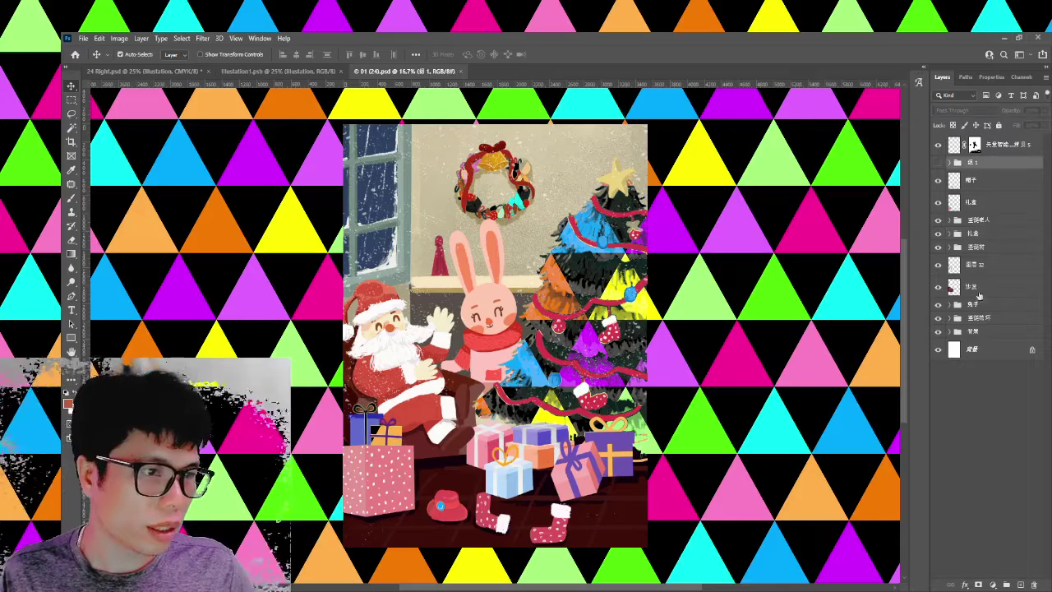
key("Delete")
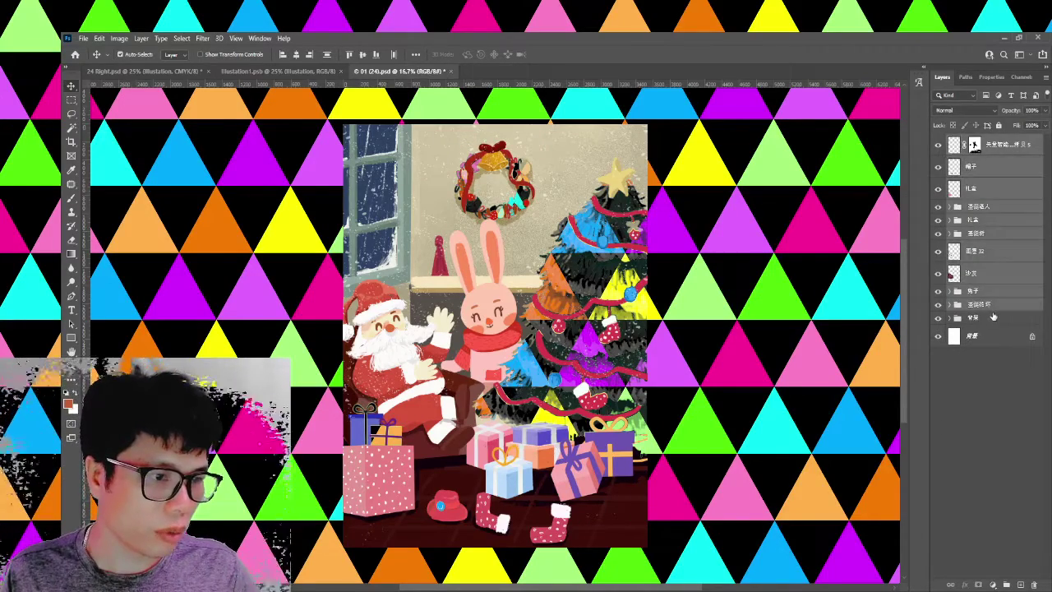
left_click(992, 317, "shift")
left_click(987, 320)
left_click(996, 156)
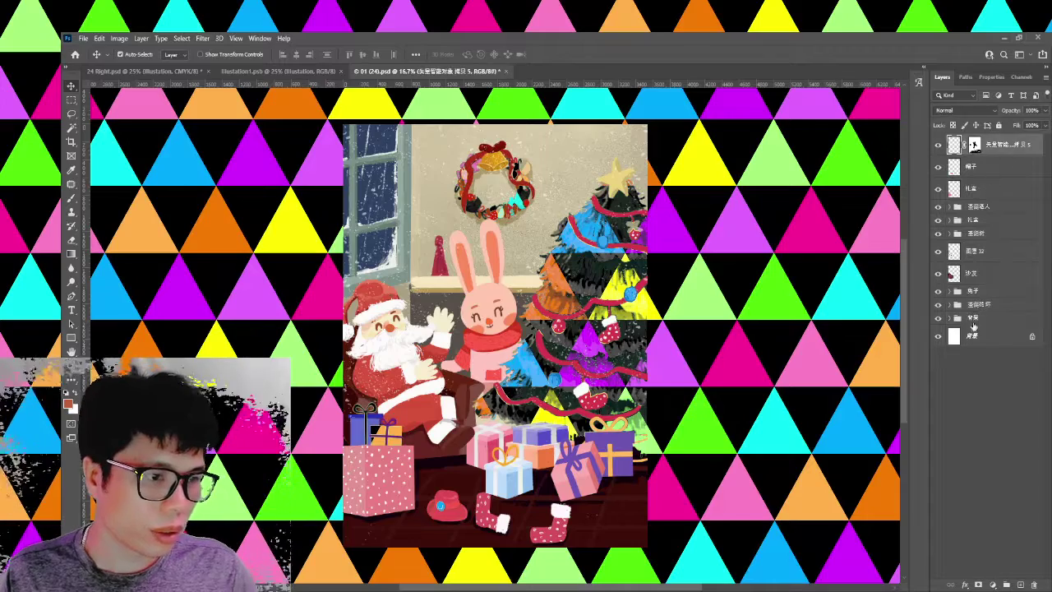
left_click(975, 319, "shift")
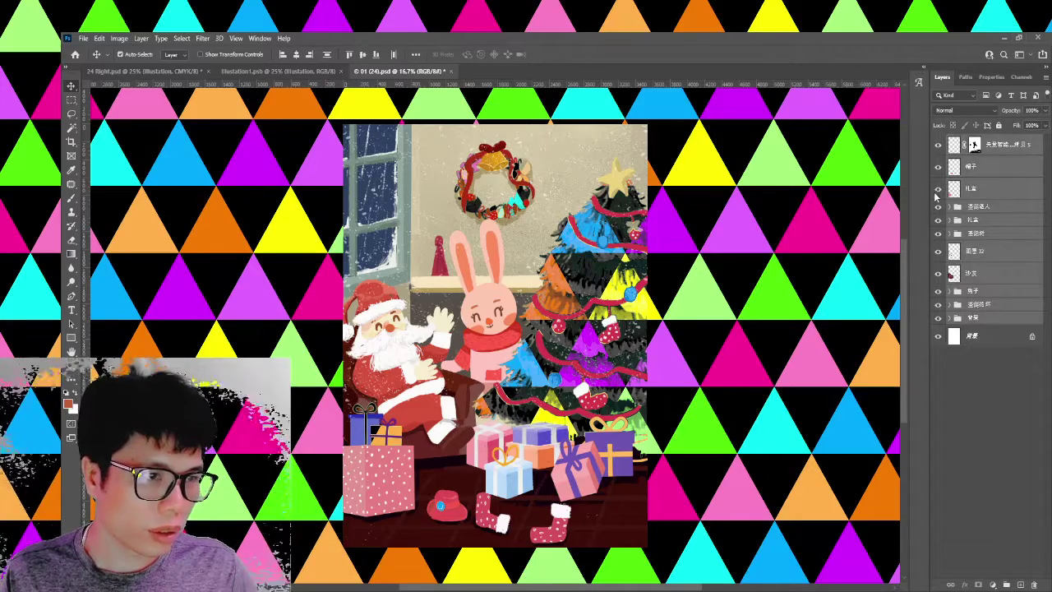
left_click_drag(584, 243, 584, 242)
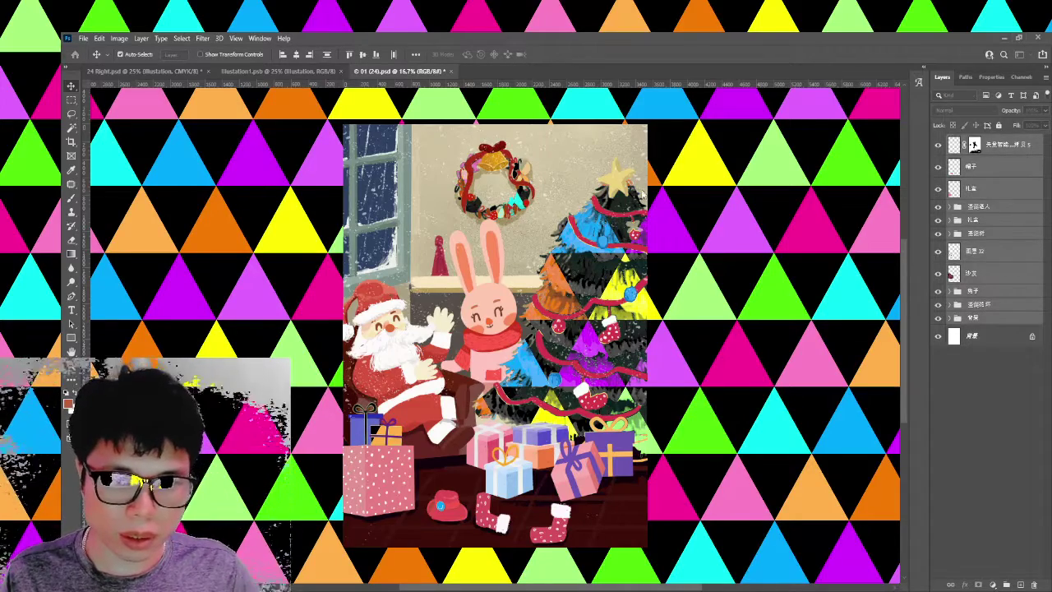
Drop the scene layers into Illustration1 and scale them to about 59% to fill the page.
left_click_drag(584, 243, 939, 287)
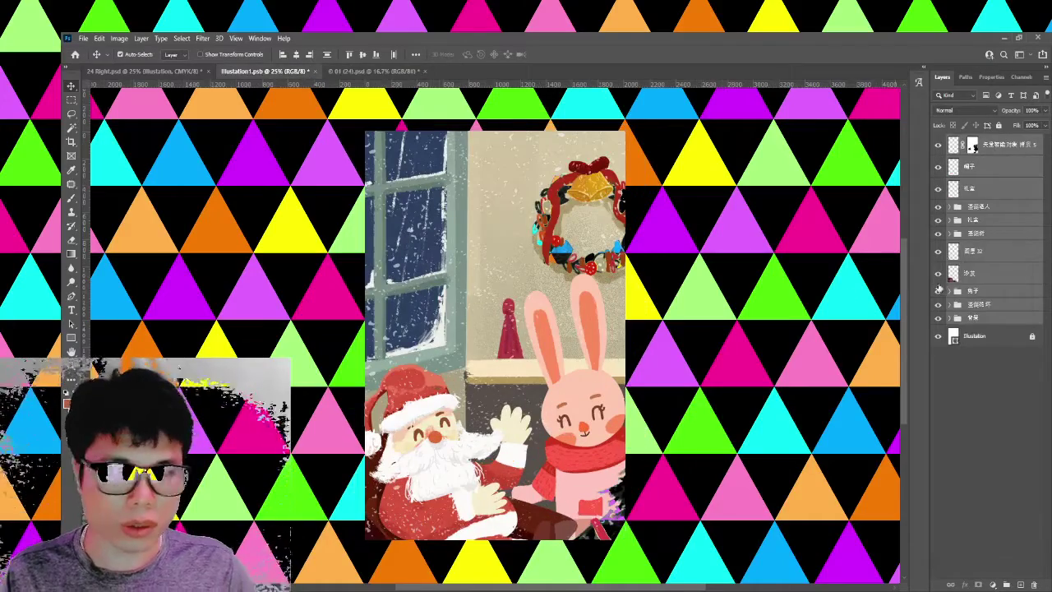
key("ctrl+t")
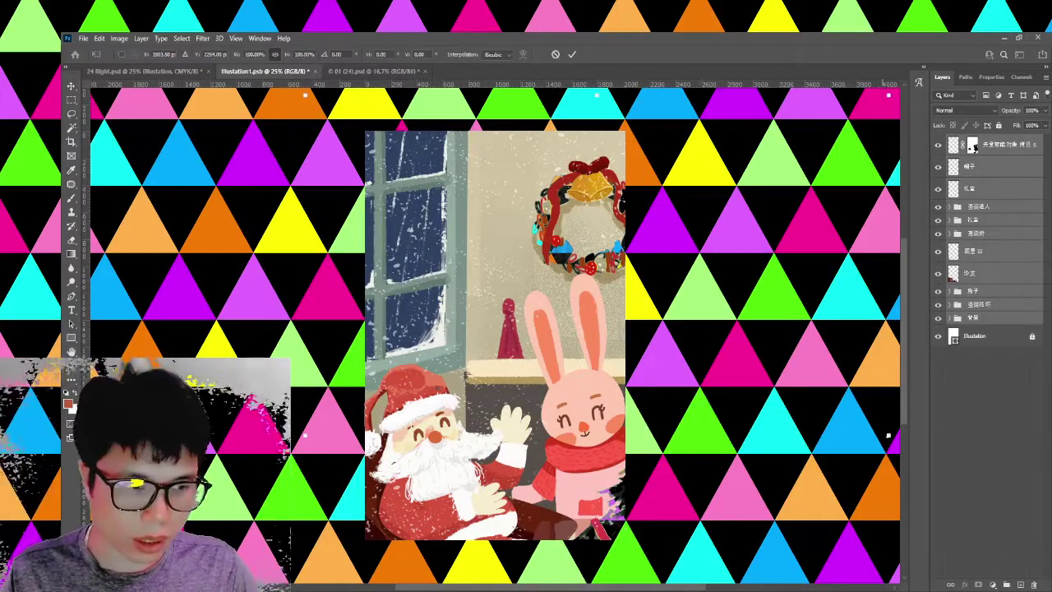
left_click_drag(888, 94, 671, 214)
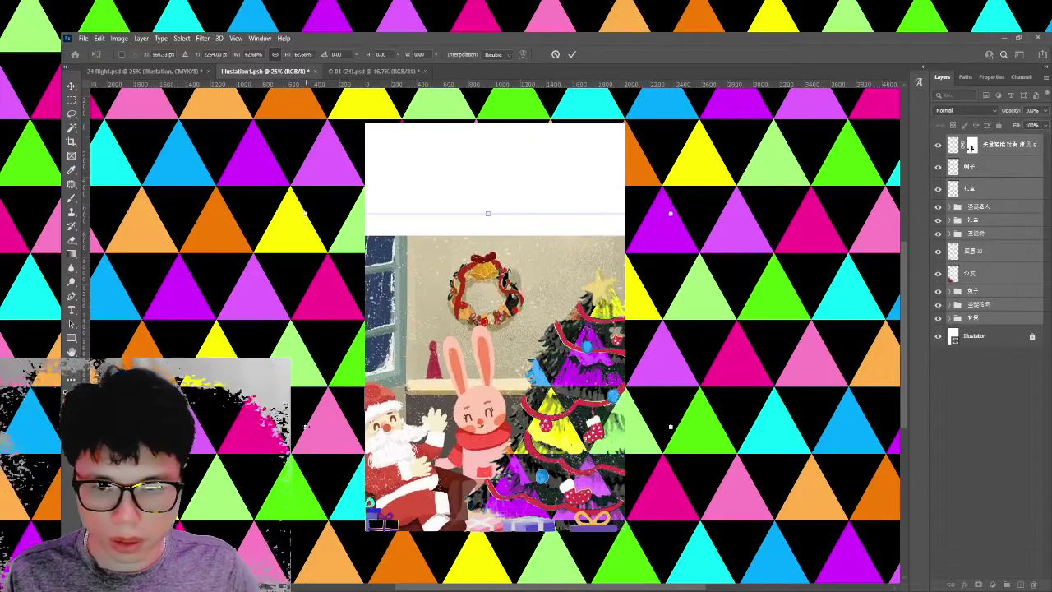
left_click_drag(304, 213, 328, 226)
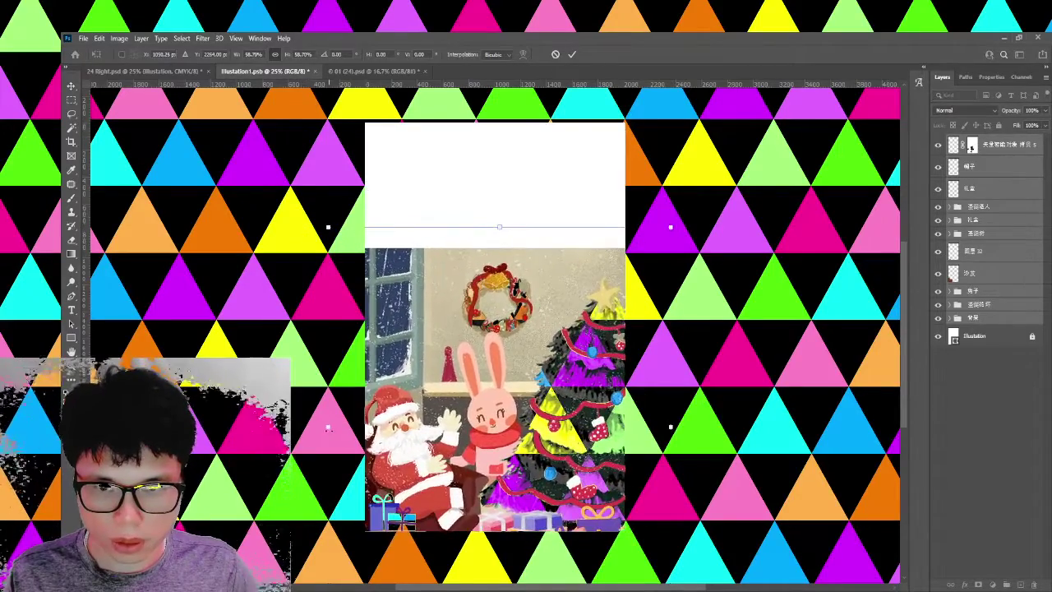
left_click_drag(481, 429, 479, 301)
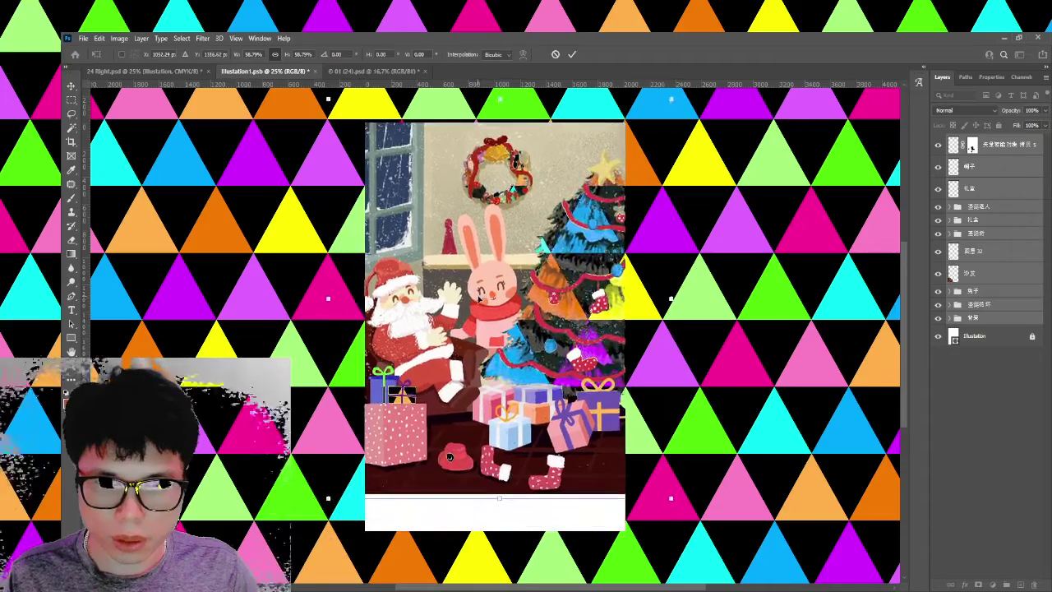
left_click_drag(505, 474, 500, 497)
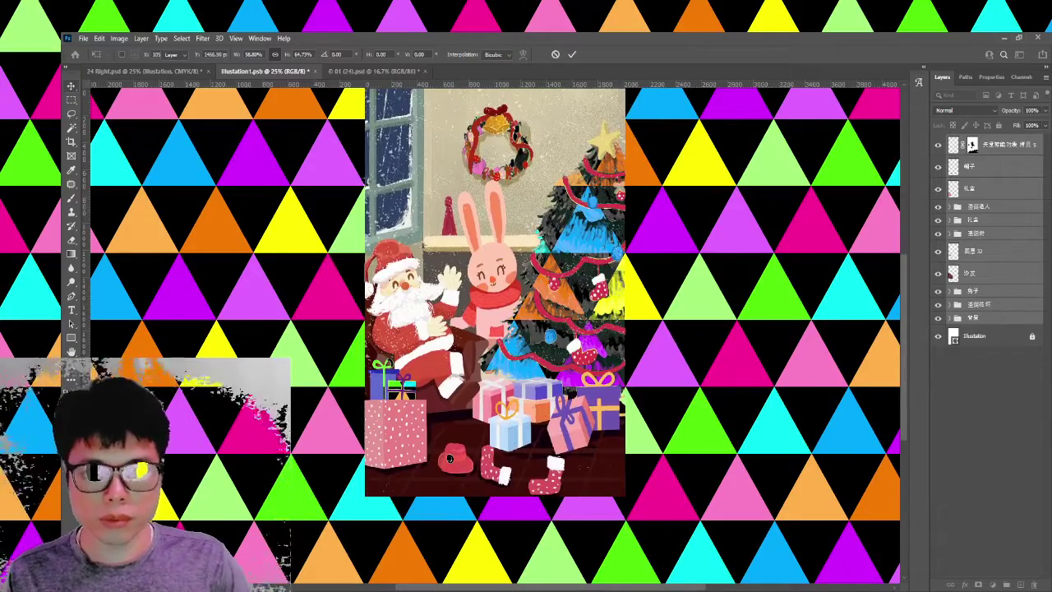
key("Return")
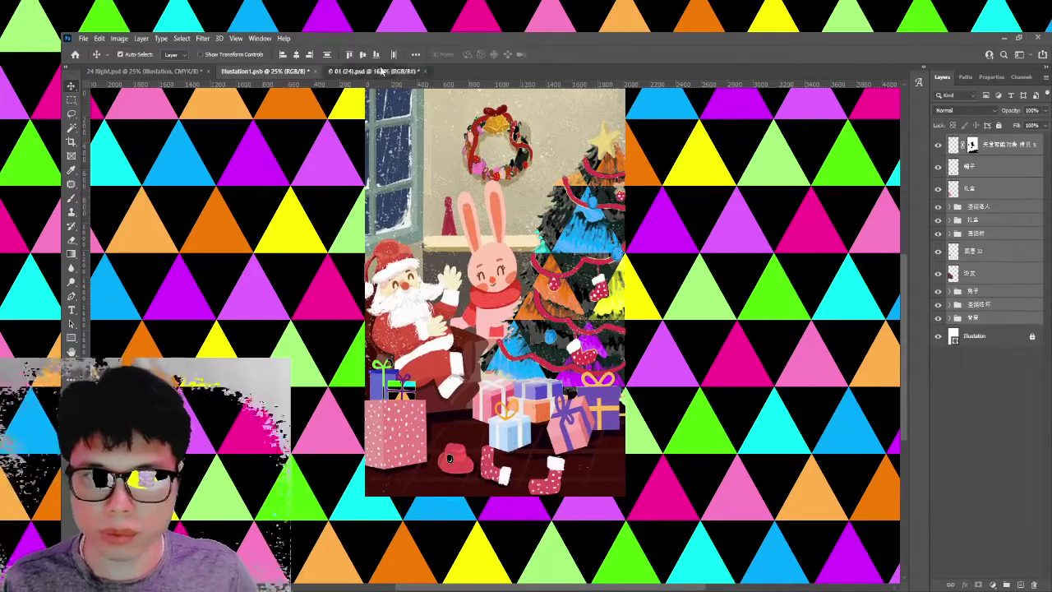
Close the 01 (24).psd source scene and save Illustration1.
left_click(403, 72)
key("ctrl+w")
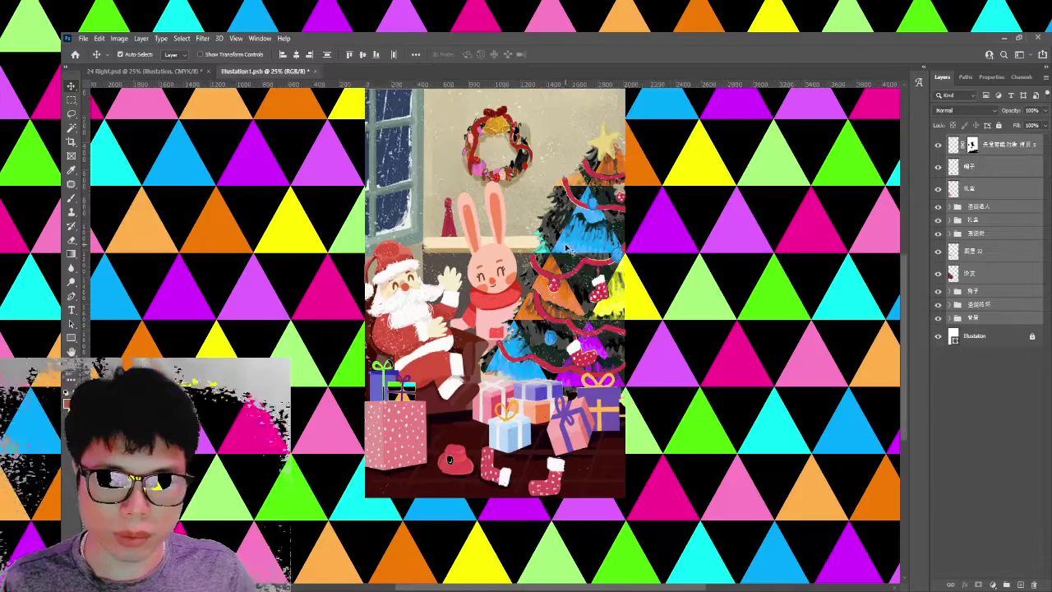
key("ctrl+plus")
key("ctrl+s")
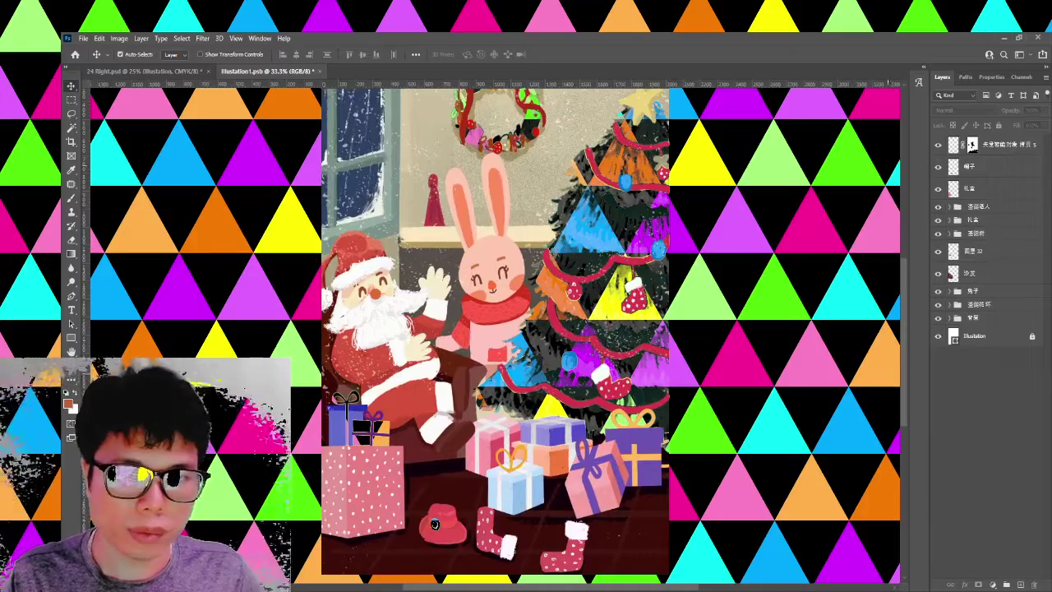
Duplicate the red hat's 帽子 layer and name the copy 'hat'.
left_click_drag(869, 208, 847, 208)
left_click(1003, 144)
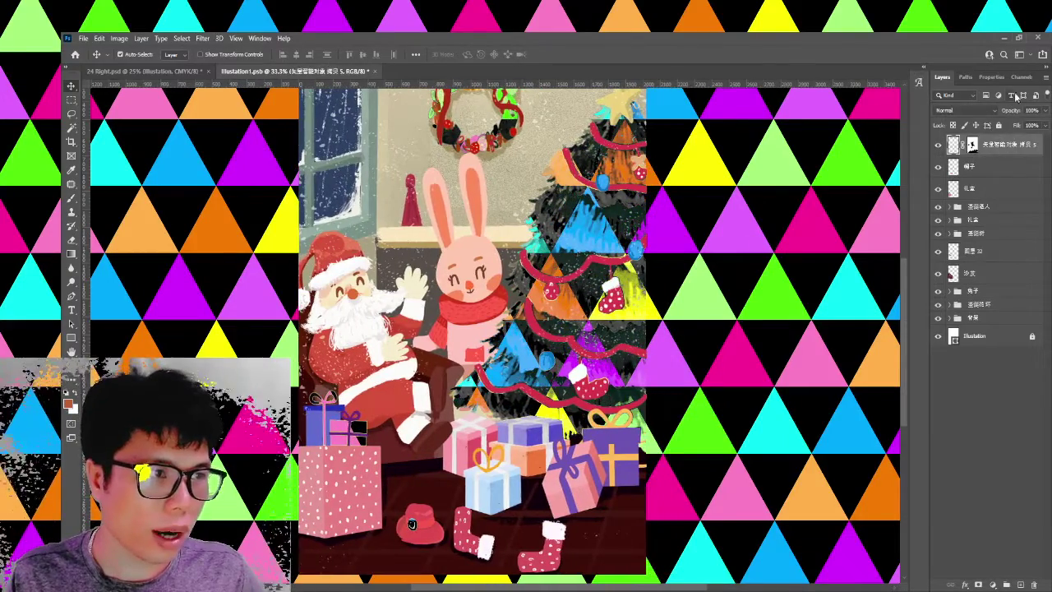
left_click_drag(715, 324, 691, 271)
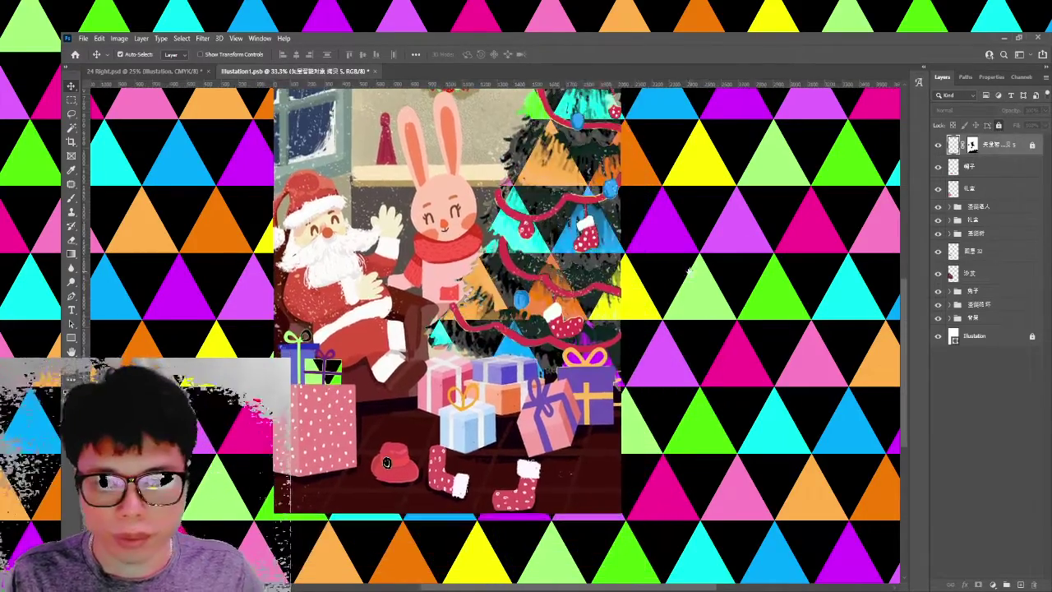
left_click(390, 483)
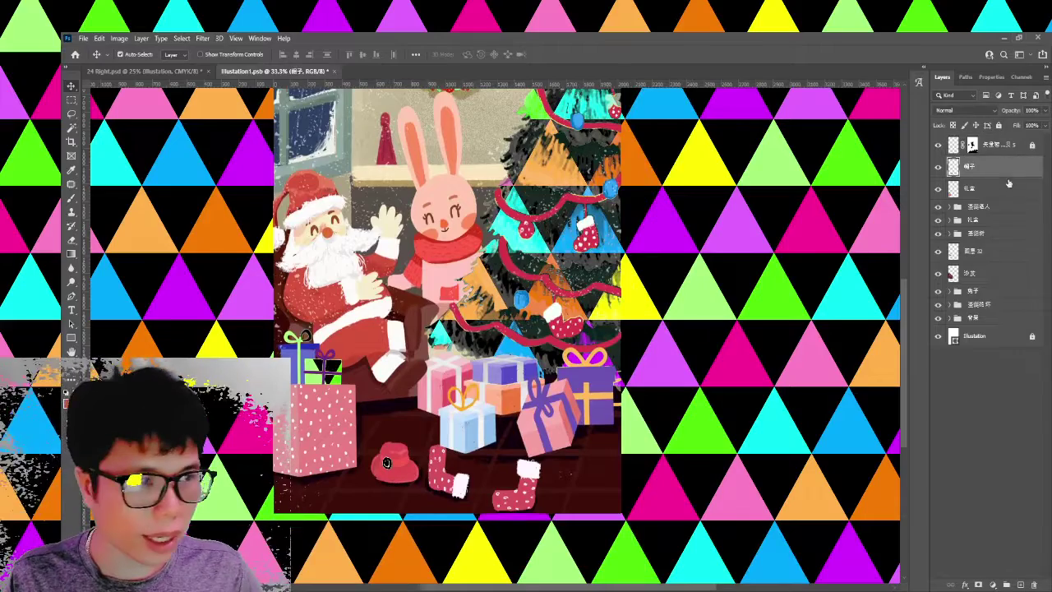
left_click(938, 166)
left_click(938, 167)
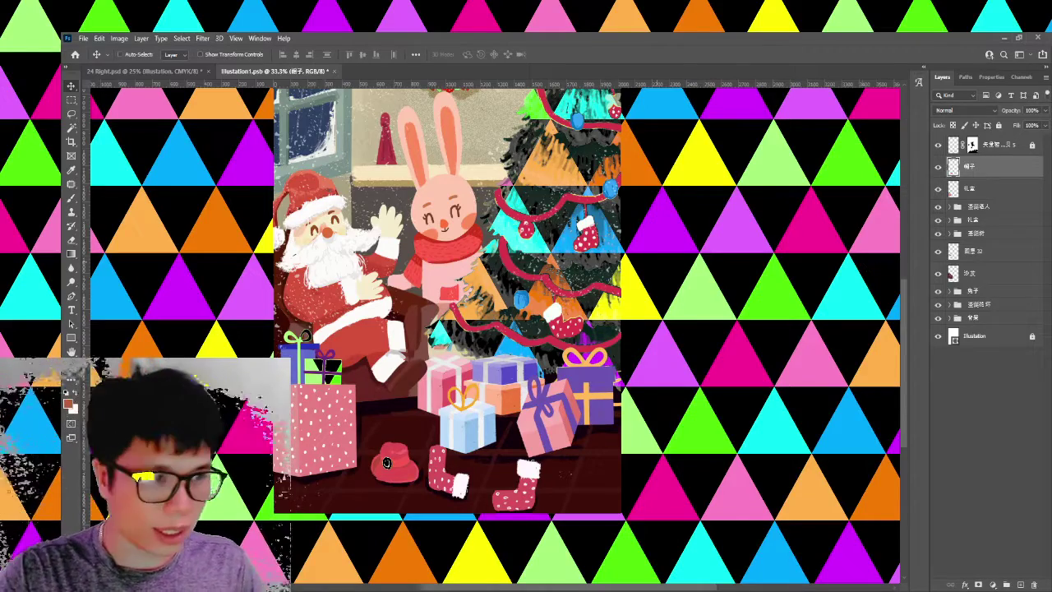
key("ctrl+j")
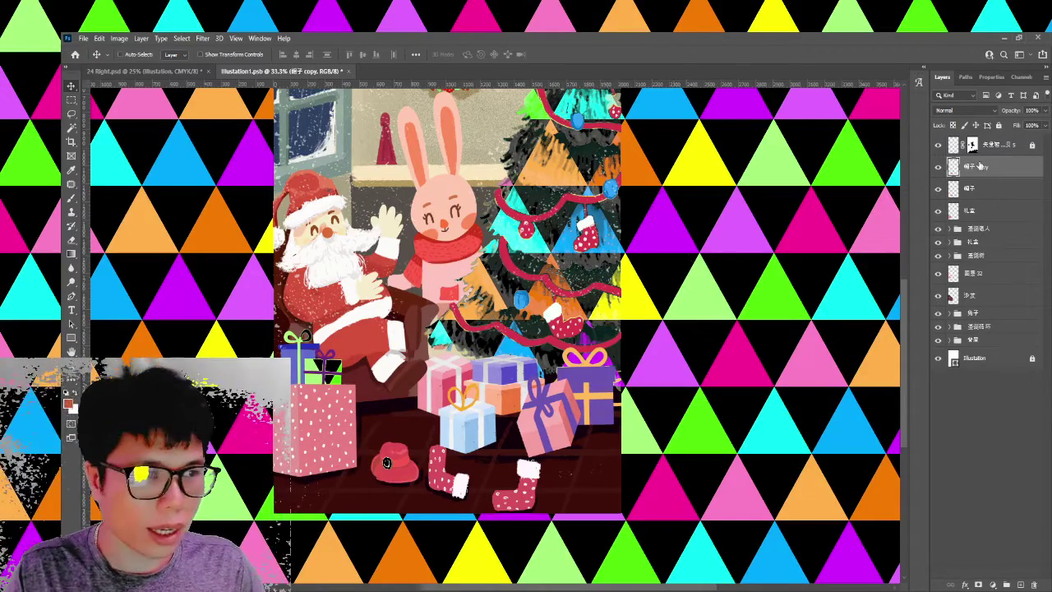
double_click(979, 167)
type("hat")
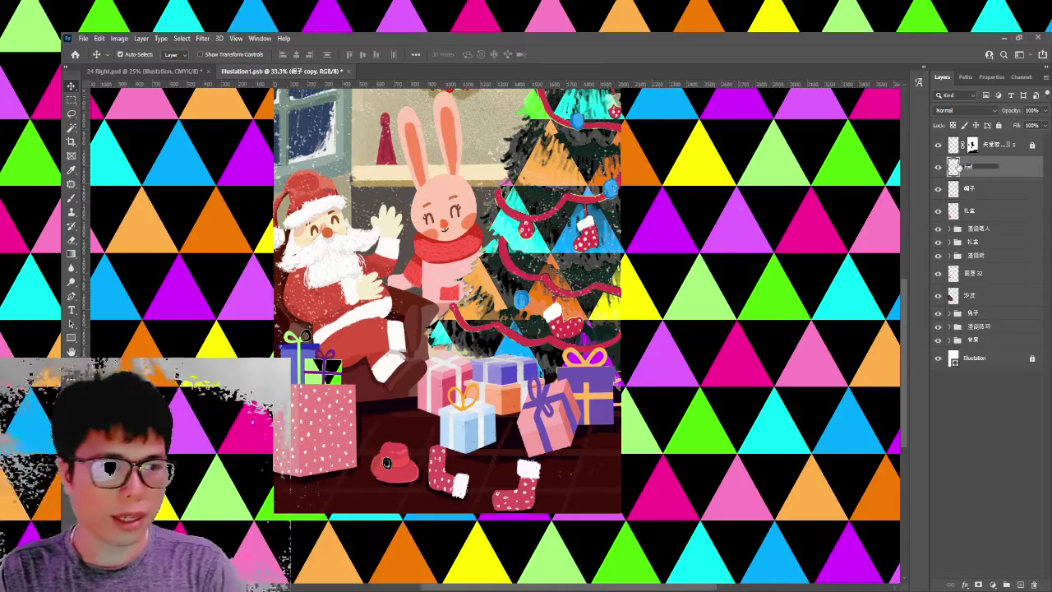
key("Return")
Move the hat copy beside the tree near the bunny's ear, lower its layer, and save.
key("ctrl+t")
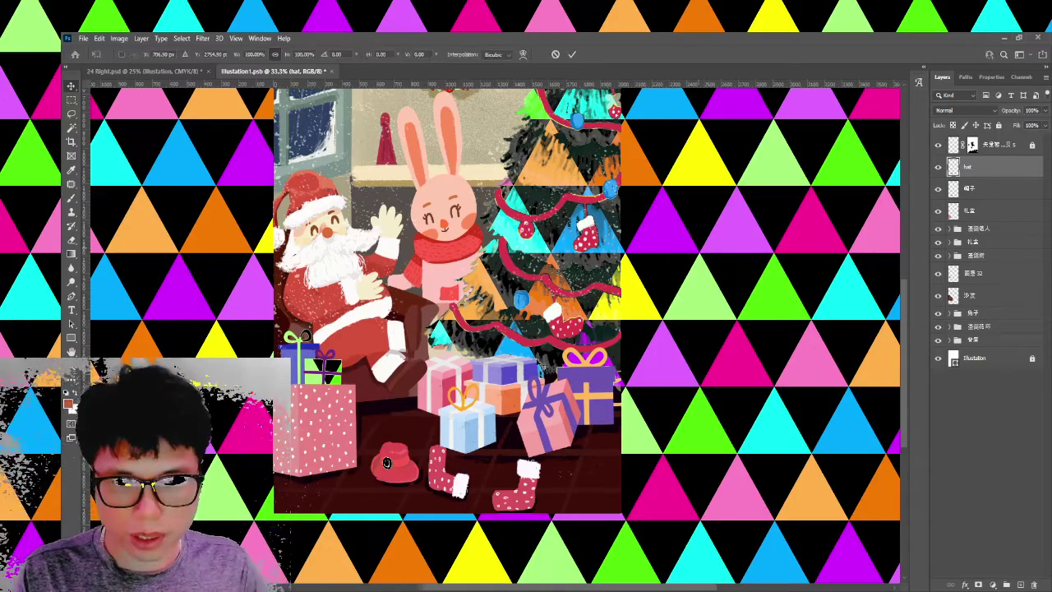
mouse_move(395, 465)
left_mouse_down()
mouse_move(320, 185)
mouse_move(507, 164)
mouse_move(395, 163)
left_mouse_up()
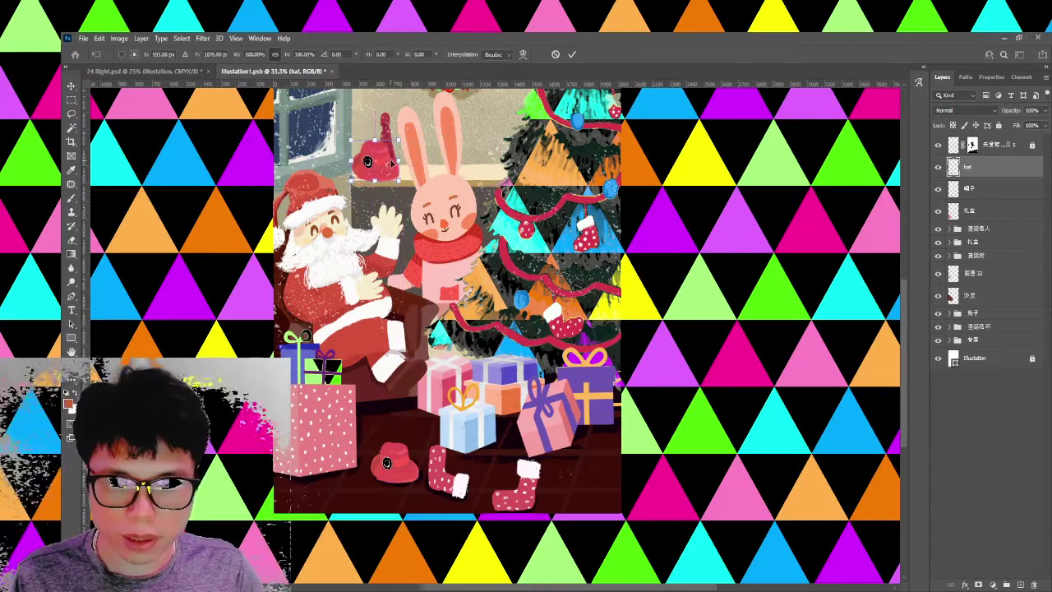
key("Return")
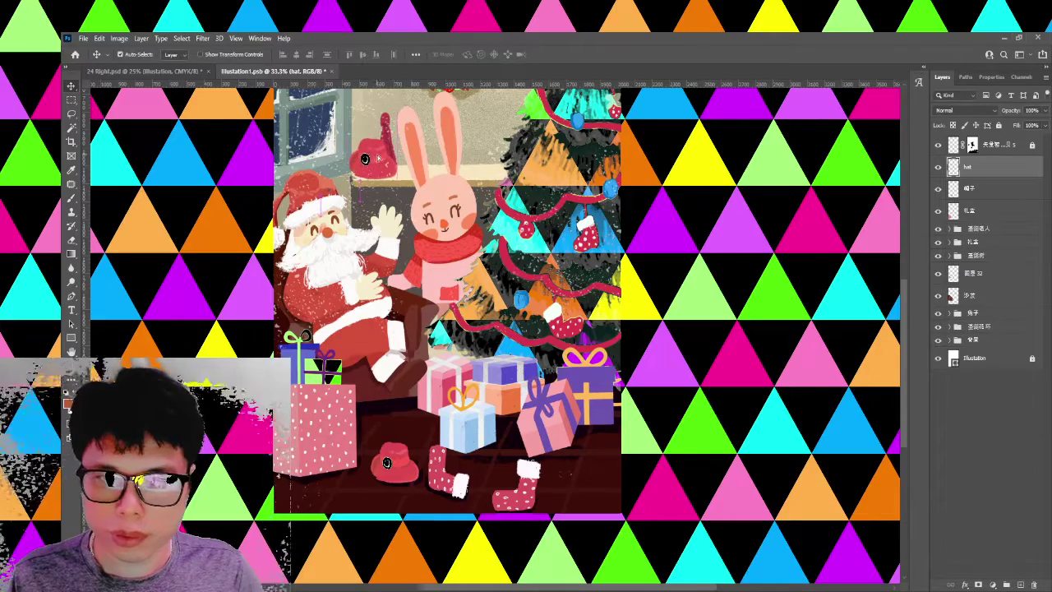
left_click_drag(377, 154, 513, 159)
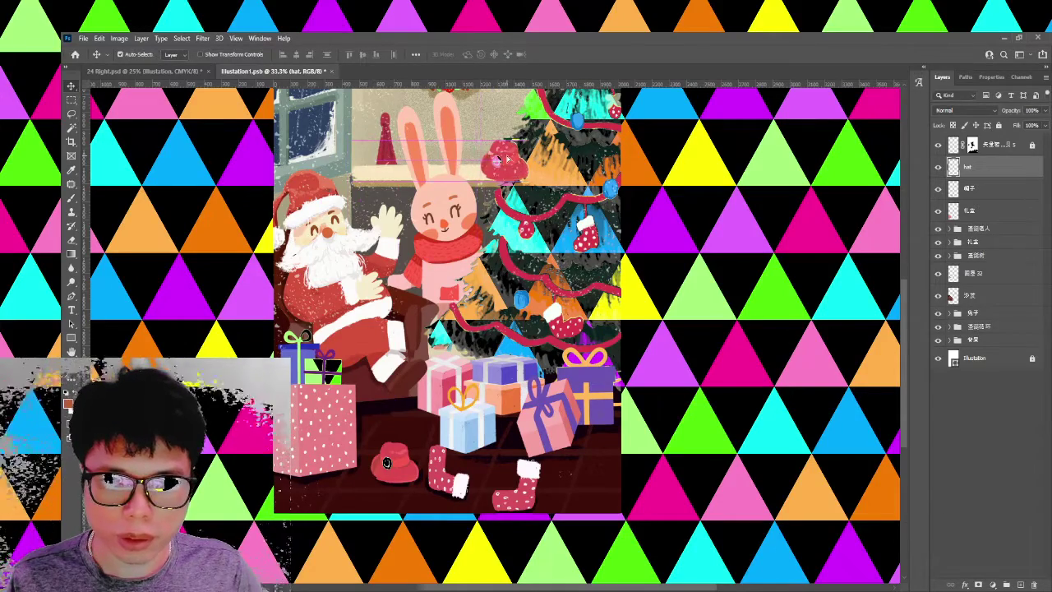
left_click_drag(970, 169, 978, 265)
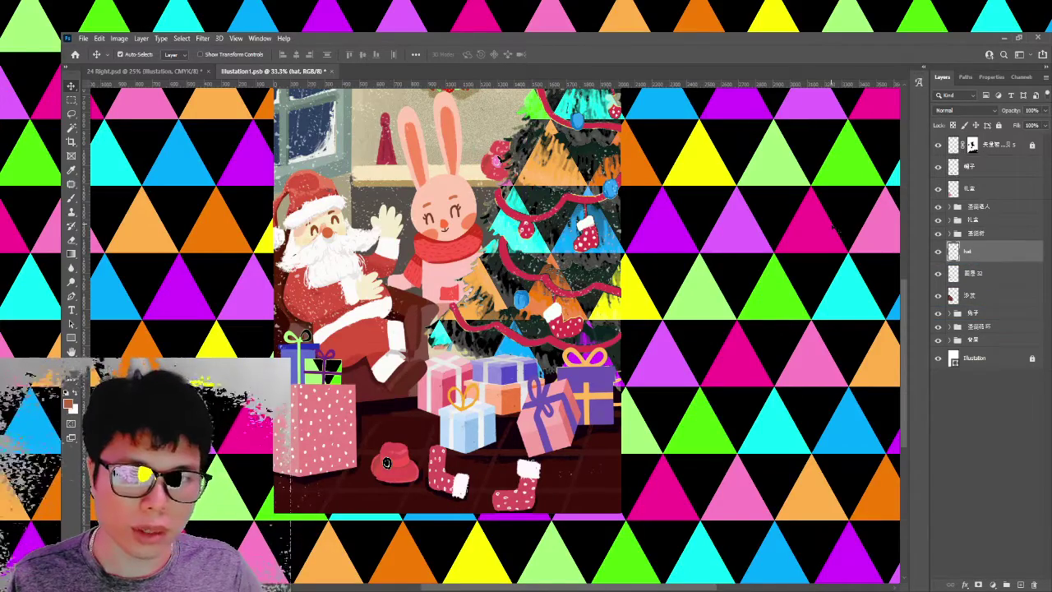
key("ctrl+s")
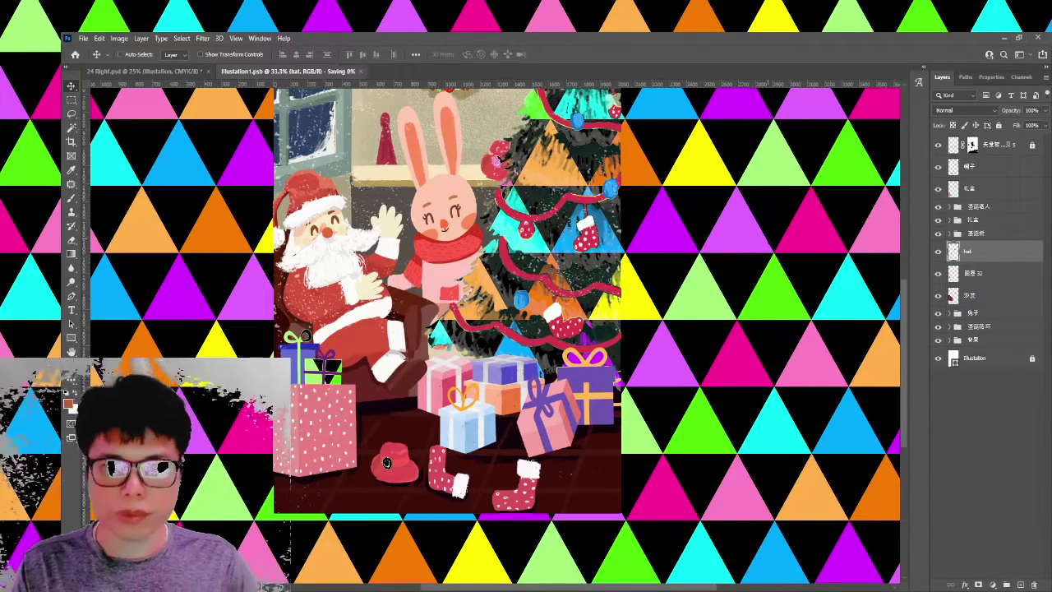
left_click(405, 482, "ctrl")
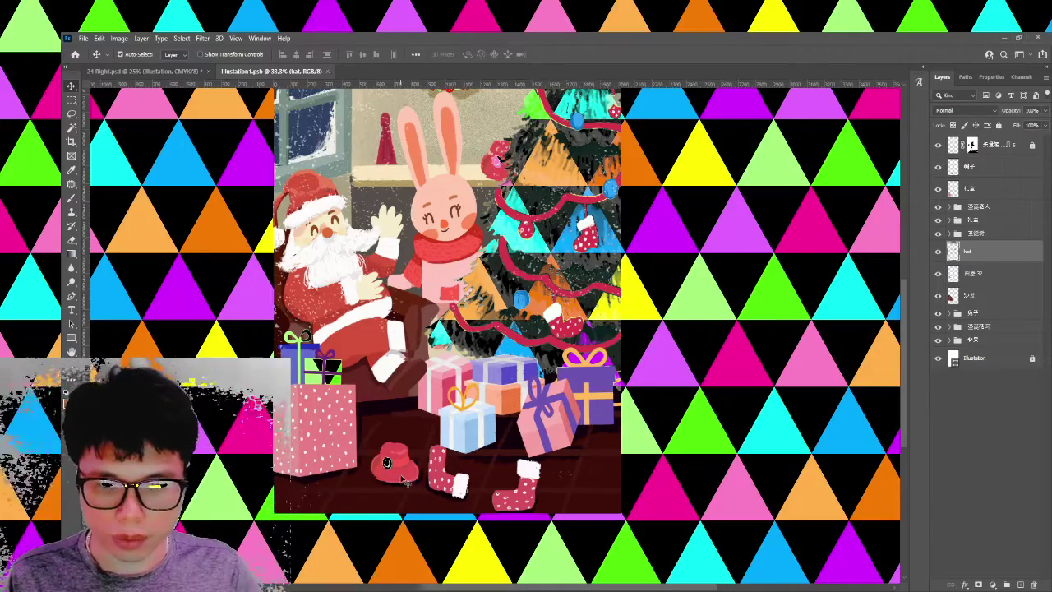
left_click(144, 72)
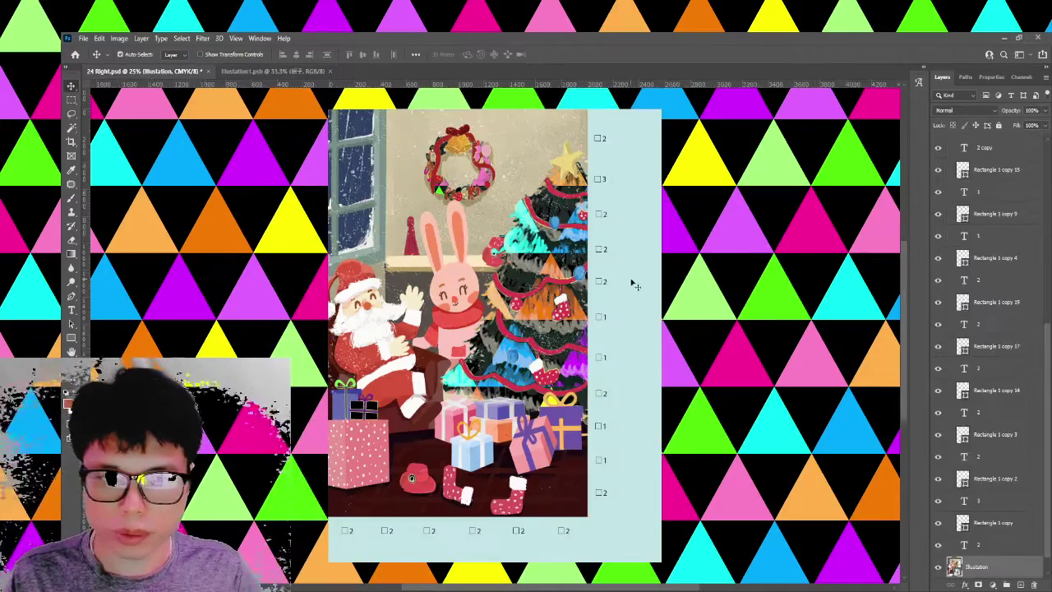
Paste the red hat beside the first '2' on the checklist, scaled to about 86%.
key("ctrl+v")
left_click_drag(496, 343, 633, 145)
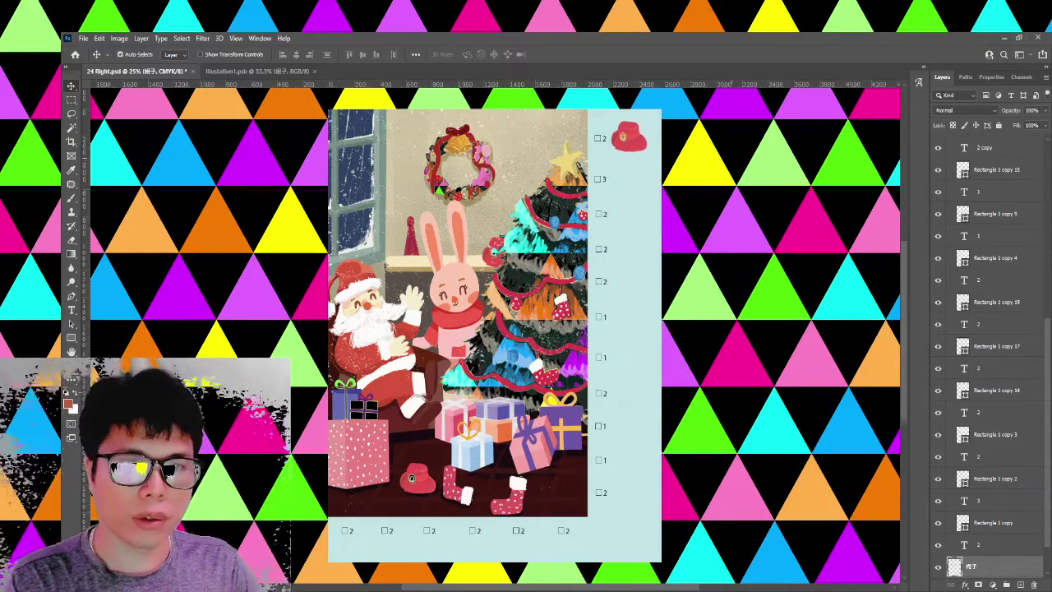
key("ctrl+t")
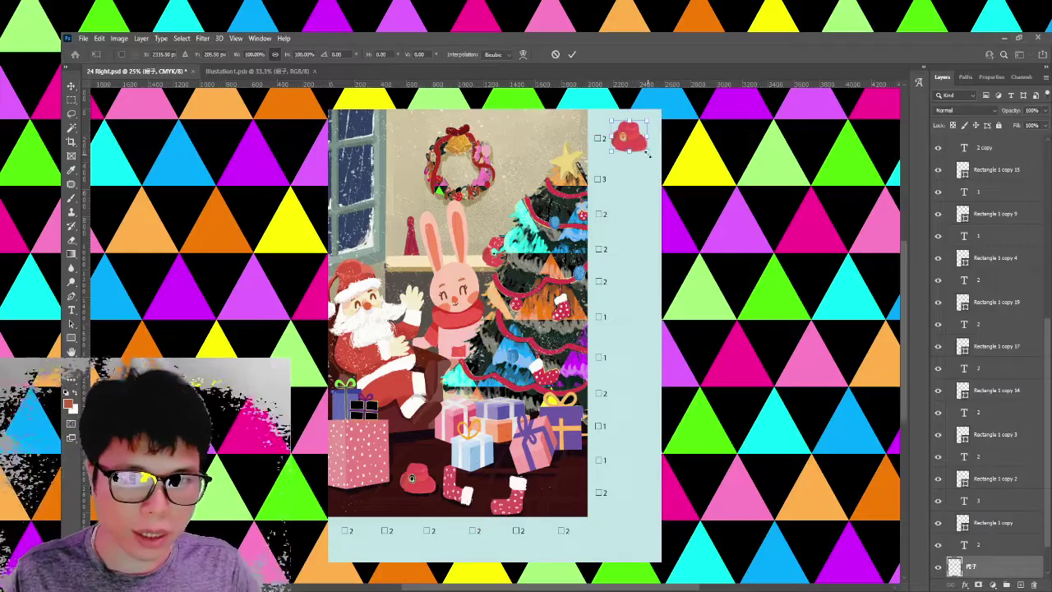
left_click_drag(649, 154, 643, 149)
key("Return")
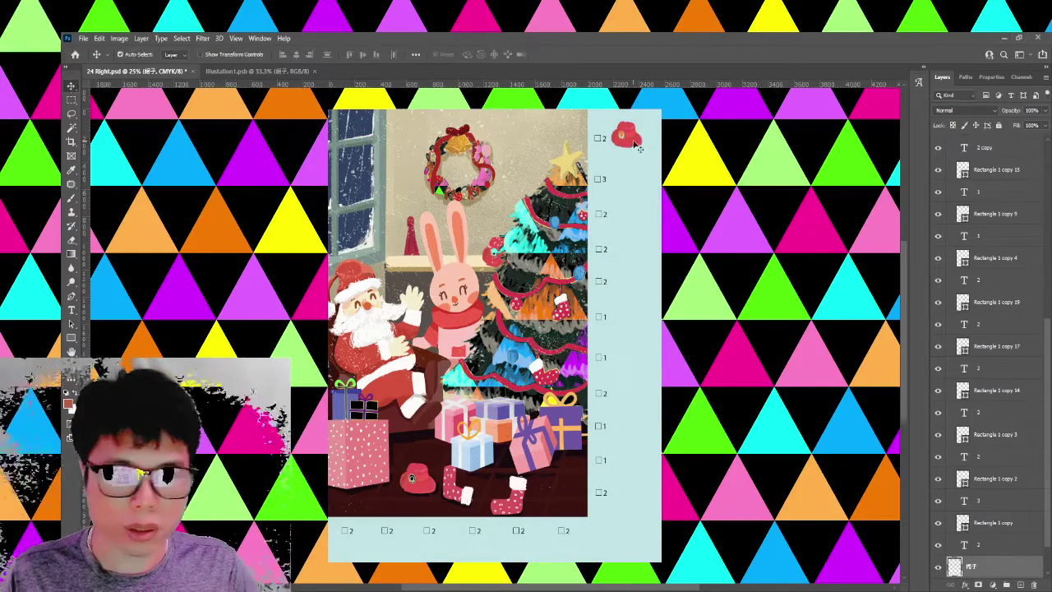
left_click(582, 157)
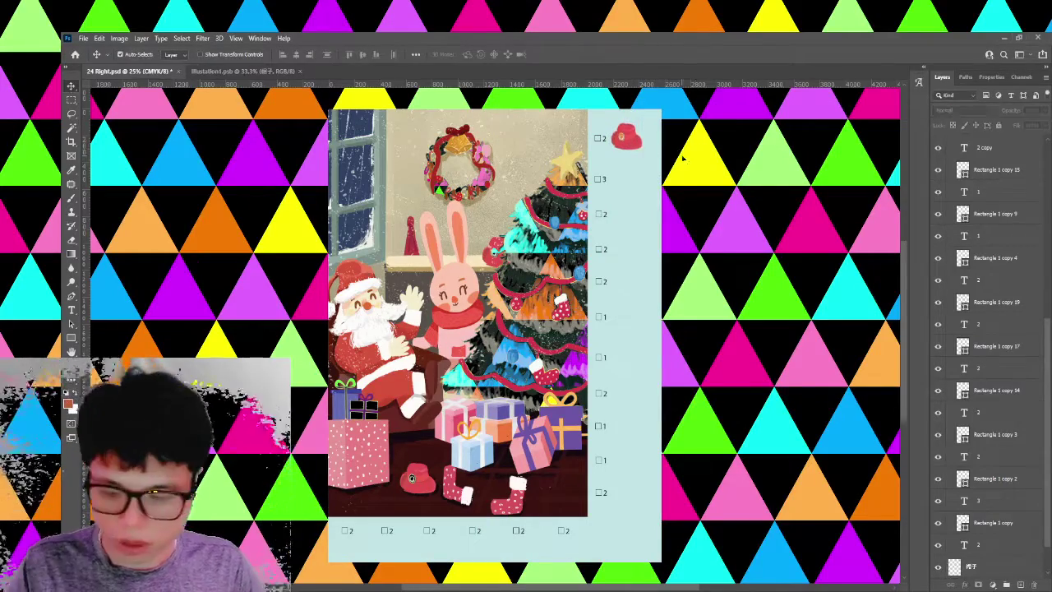
left_click(239, 71)
Select the 袜子 socks layer and duplicate it into a separate document.
scroll(506, 484, "down", 2)
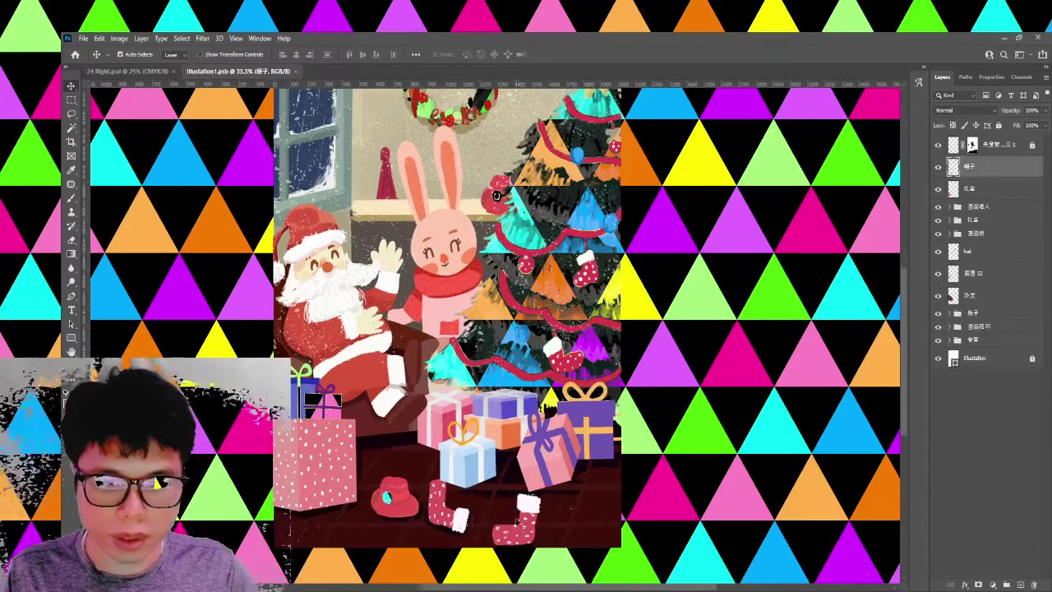
left_click(540, 532)
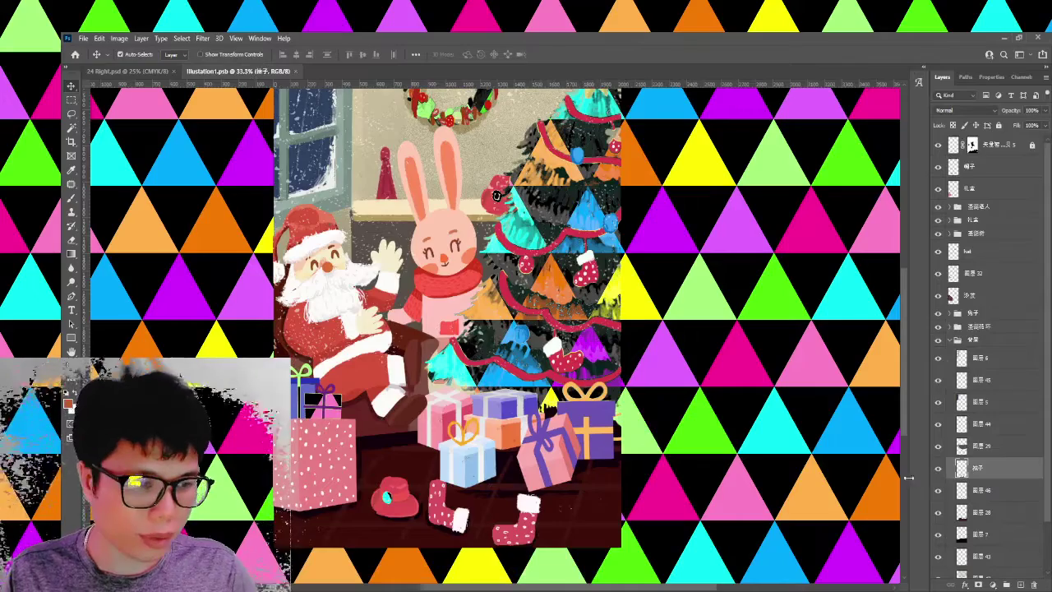
left_click(938, 468)
left_click(938, 468)
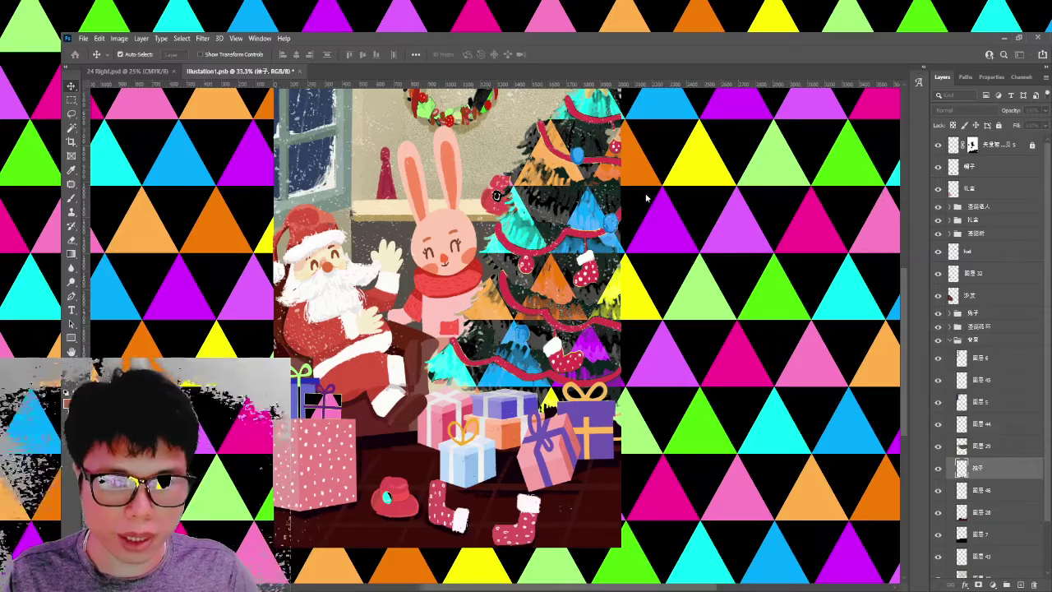
key("Return")
Lasso the right-hand sock and copy it onto a new layer named 'sock'.
scroll(482, 352, "down", 2)
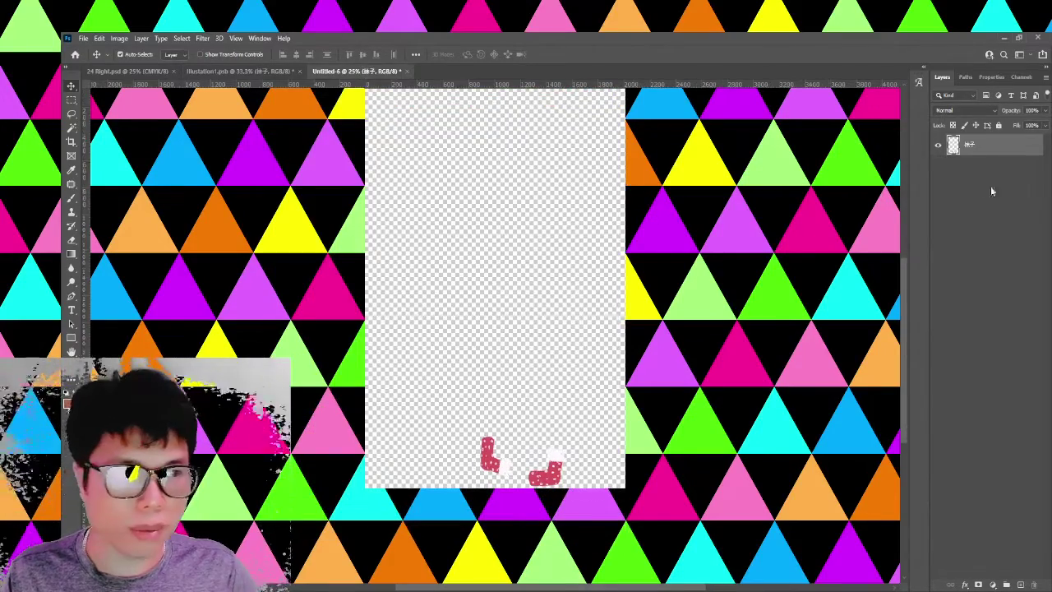
left_click(66, 112)
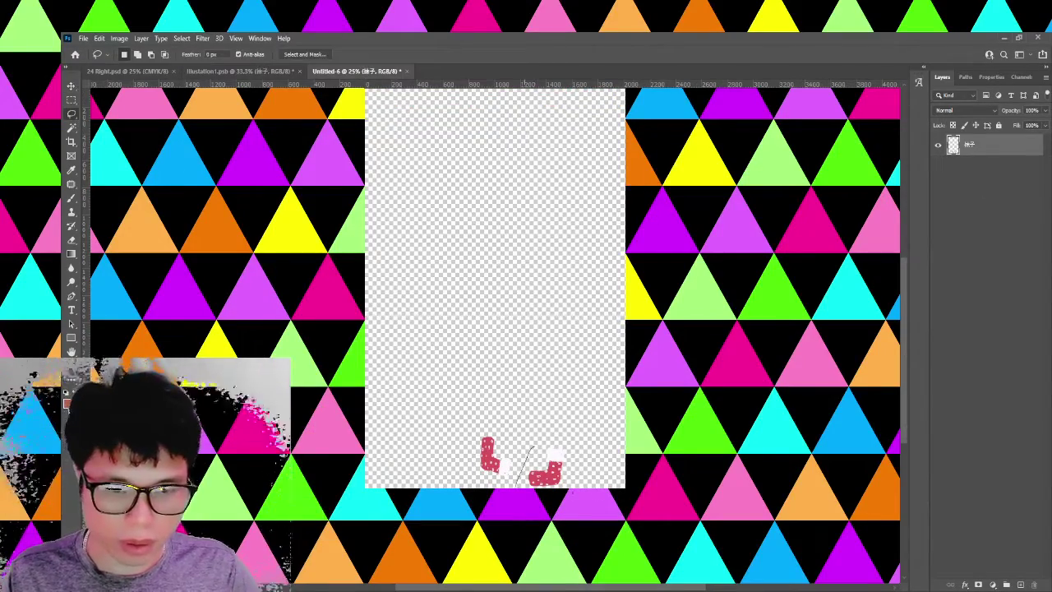
left_click_drag(530, 452, 517, 485)
key("ctrl+j")
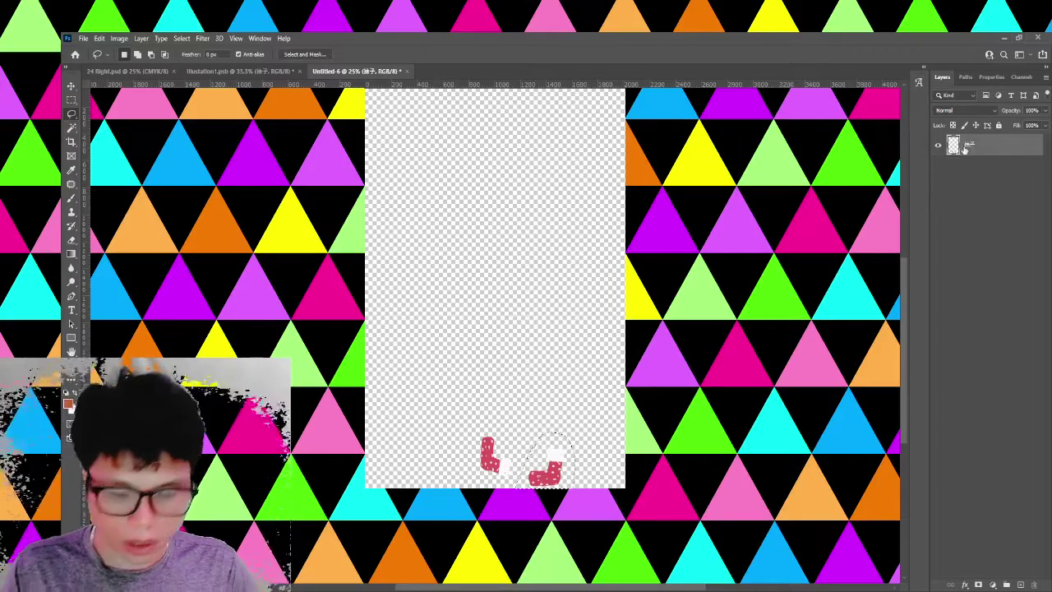
type("sock")
key("Return")
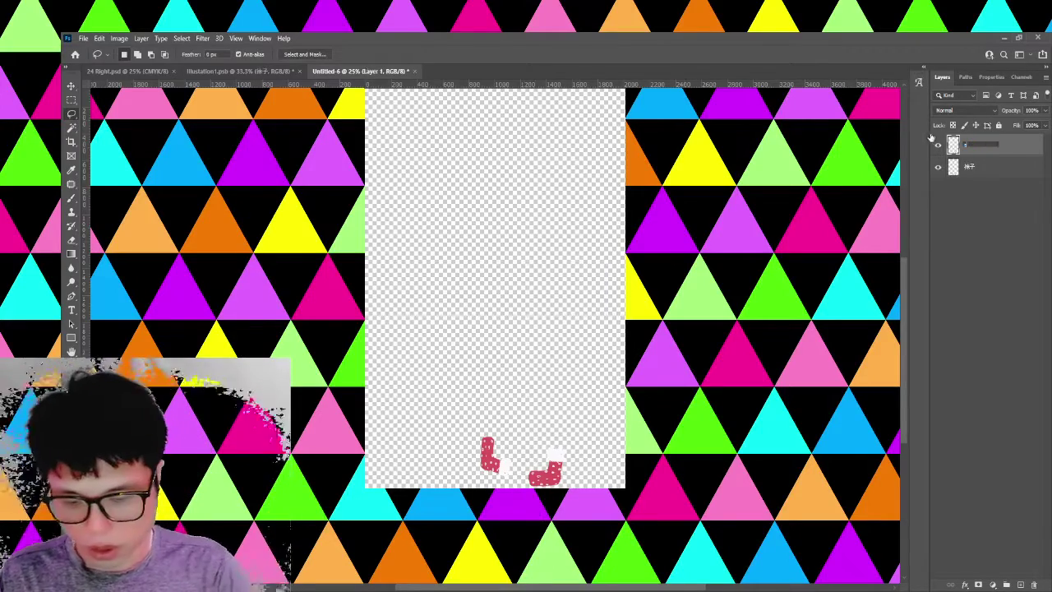
left_click(71, 85)
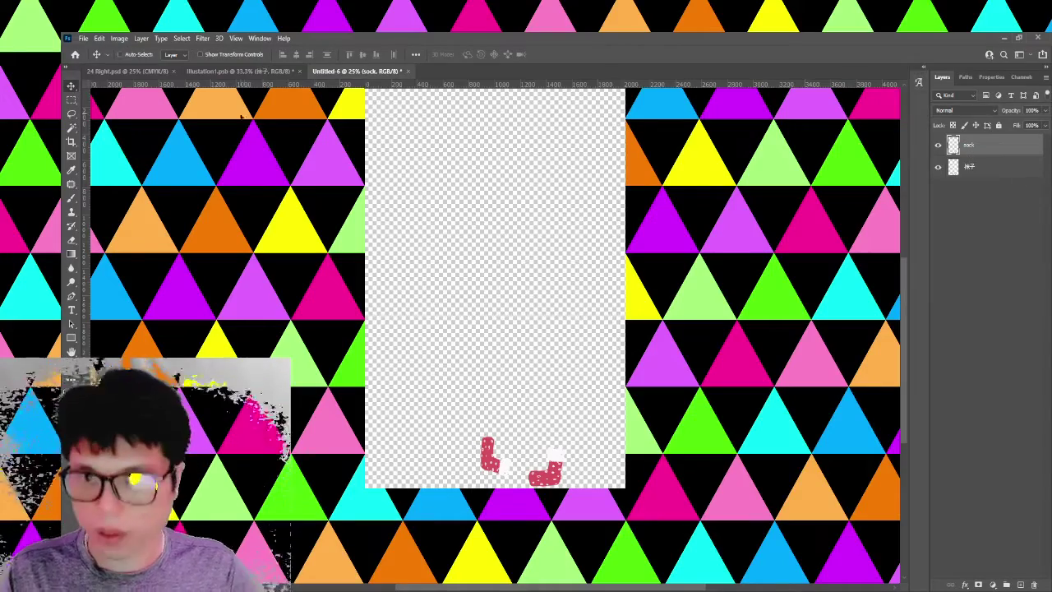
left_click(237, 70)
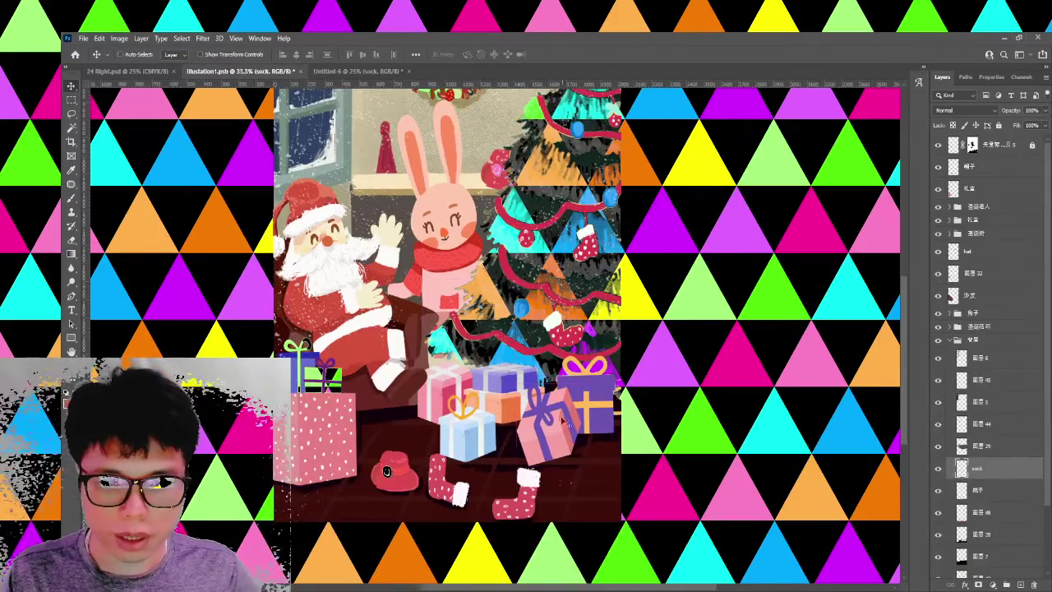
Paste the sock into the illustration and move it up near the wreath.
key("ctrl+v")
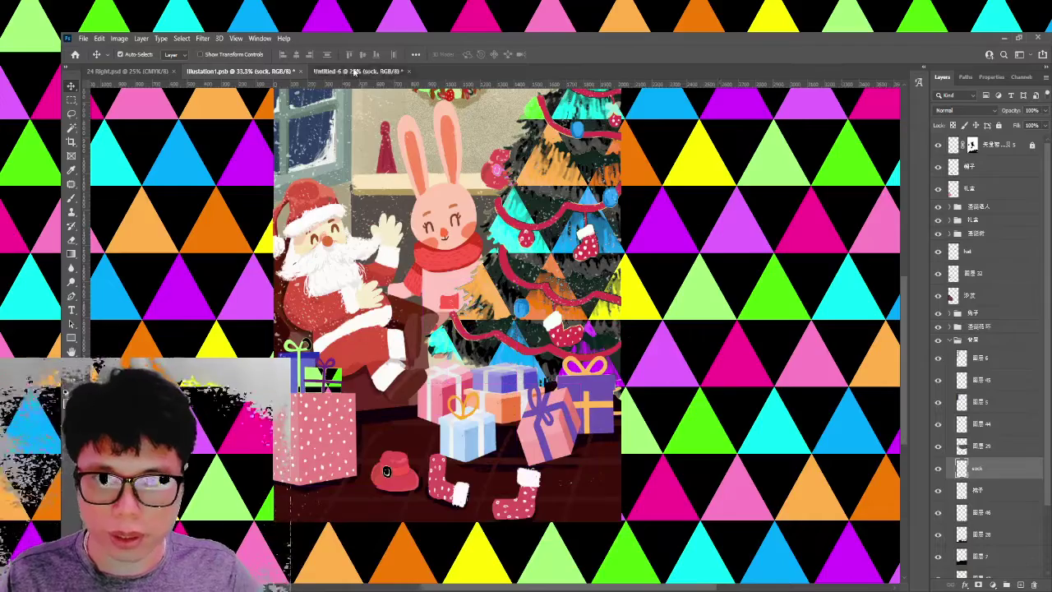
left_click(358, 71)
left_click(237, 71)
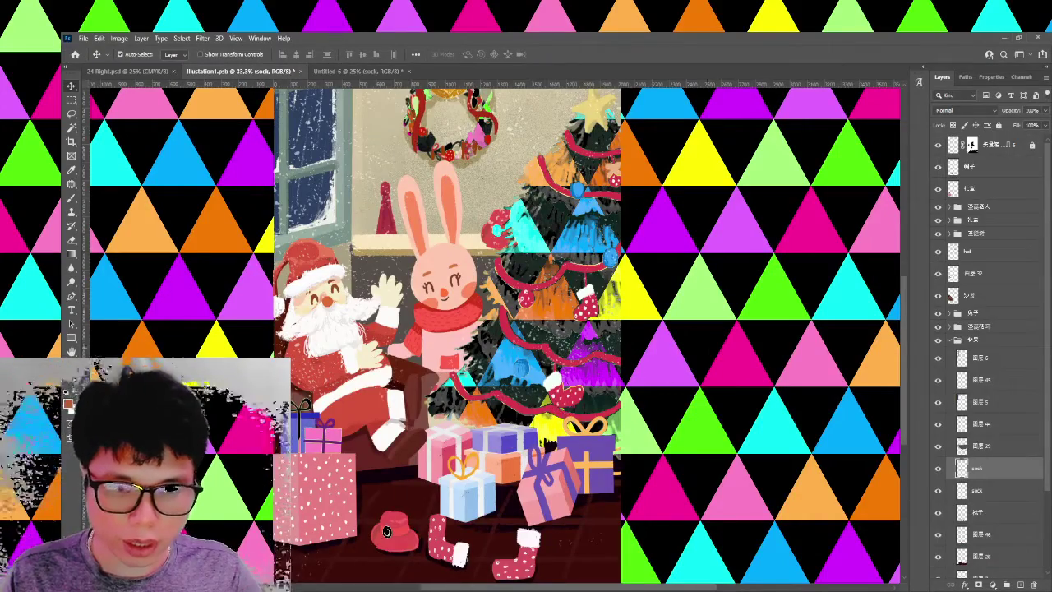
scroll(448, 333, "down", 2)
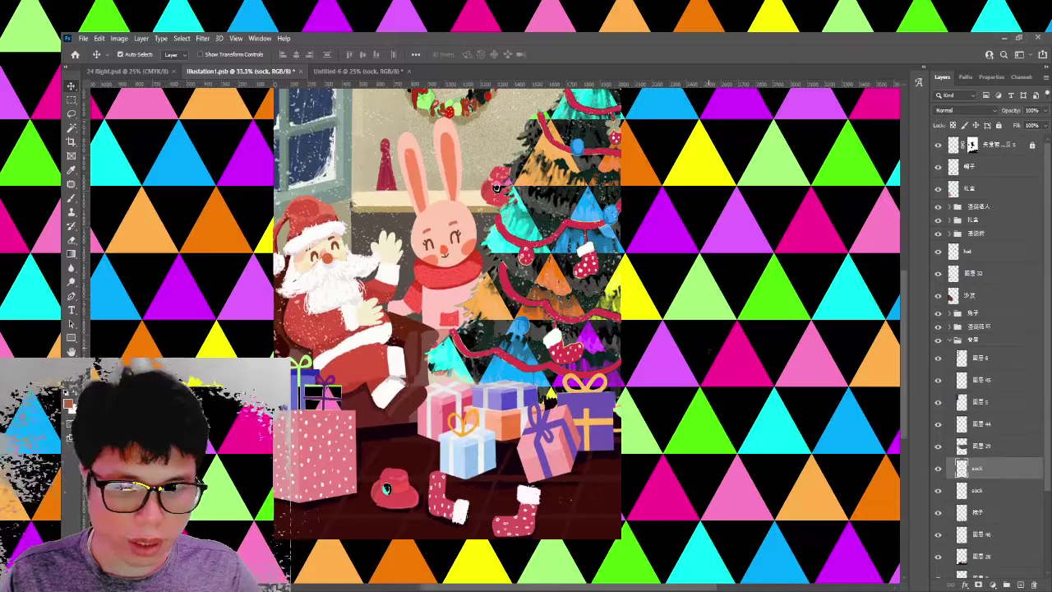
left_click(945, 468)
key("ctrl+t")
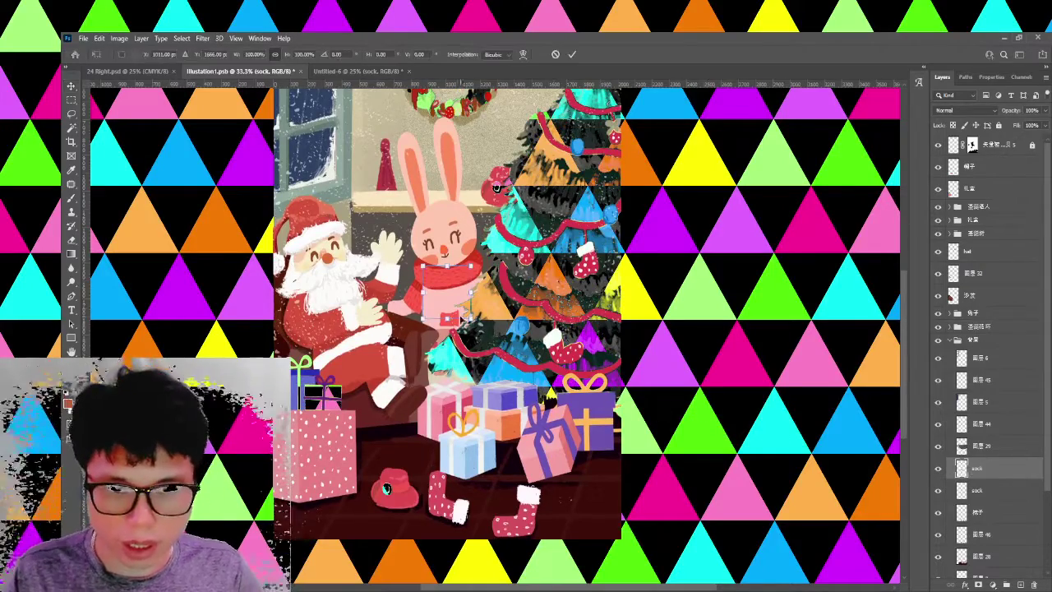
mouse_move(457, 298)
left_mouse_down()
mouse_move(482, 151)
mouse_move(498, 141)
left_mouse_up()
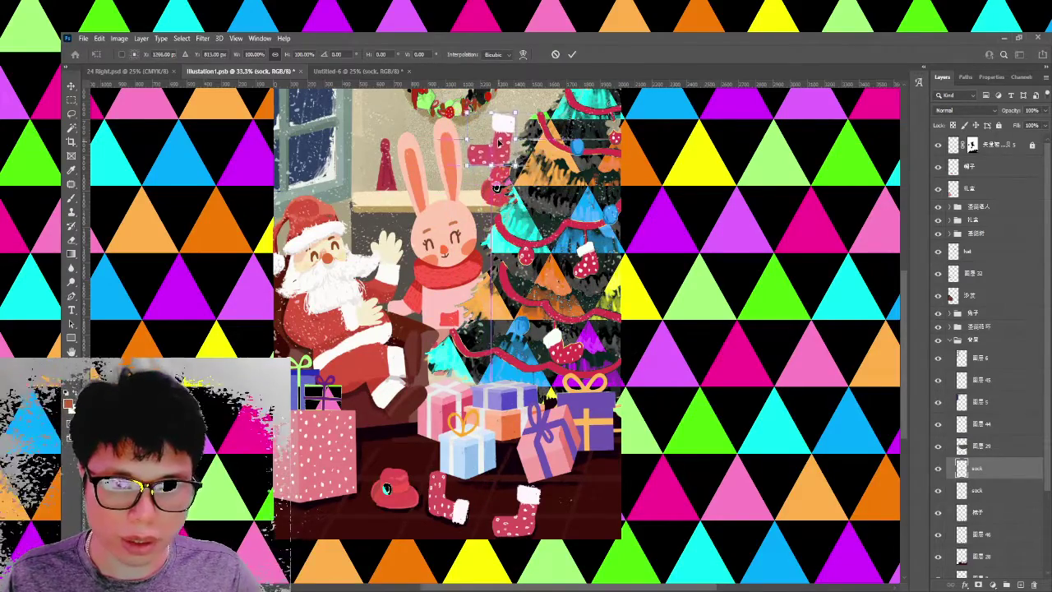
key("Return")
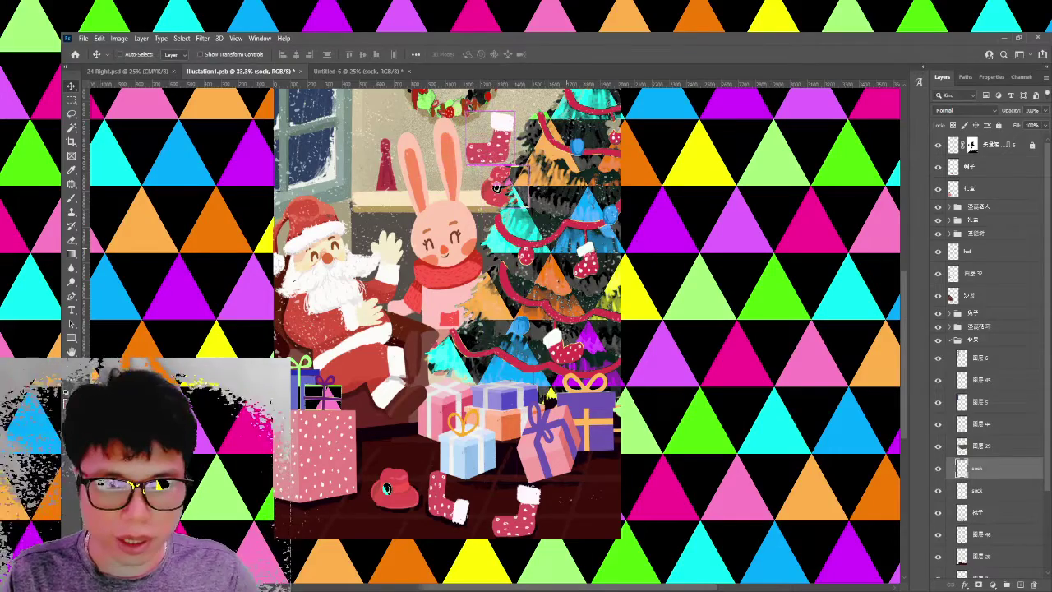
Alt-drag a copy of the sock onto the tree and tilt it about -15°.
mouse_move(569, 240)
left_mouse_down()
mouse_move(448, 321)
mouse_move(589, 287)
left_mouse_up()
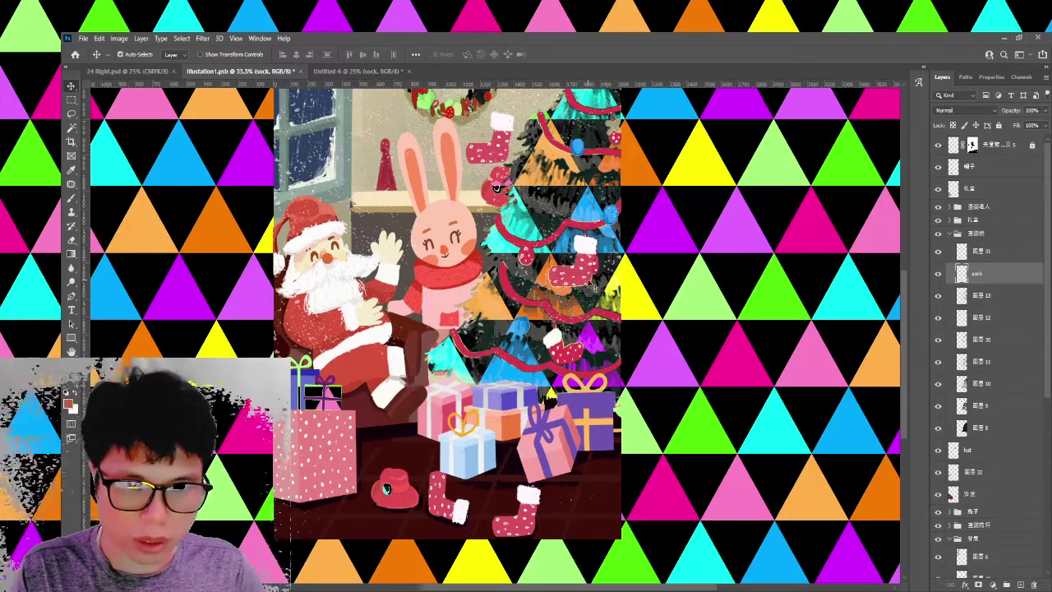
key("ctrl+t")
left_click_drag(613, 288, 592, 273)
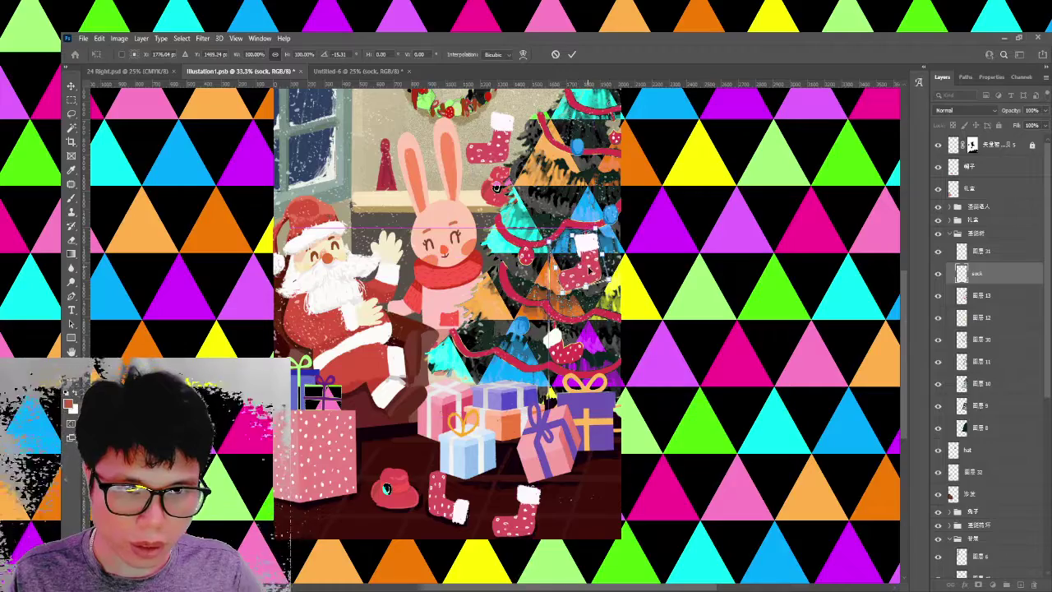
key("Return")
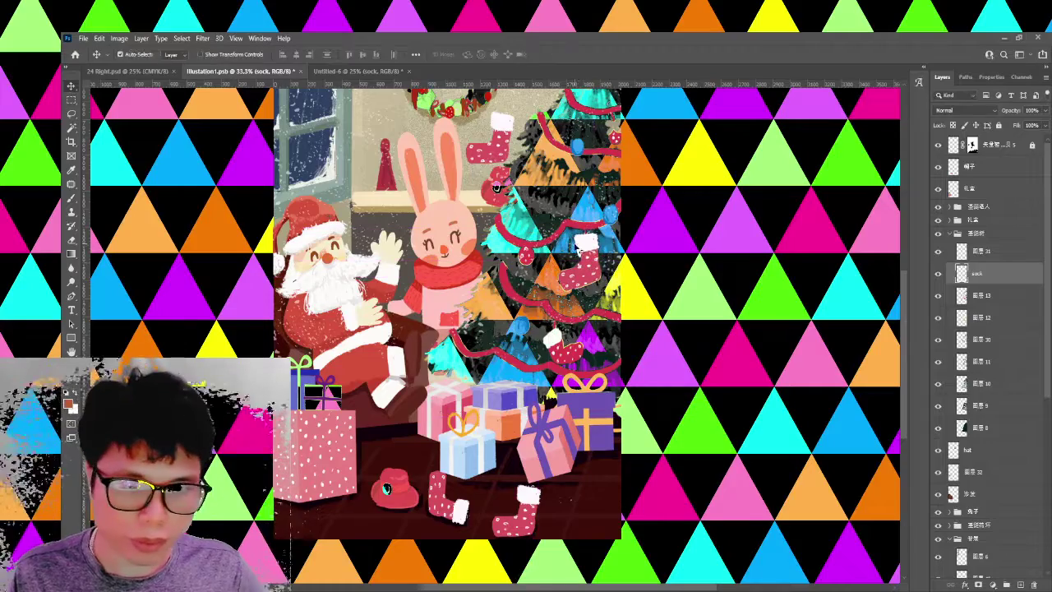
Check the 图层 13 tree decorations layer and nudge the small tree sock up and left.
left_click(575, 277)
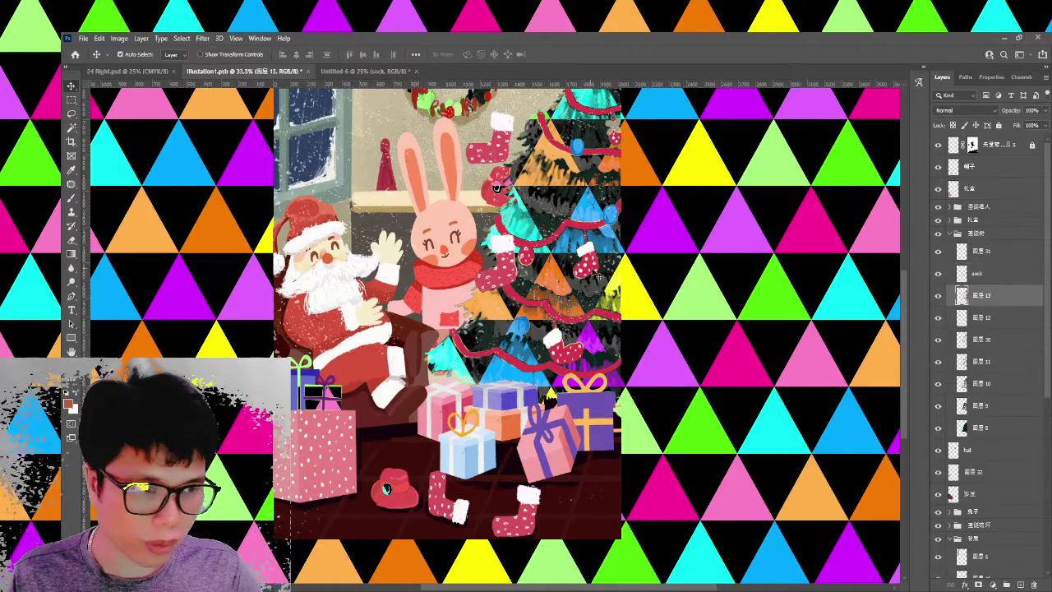
left_click(939, 296)
left_click(938, 296)
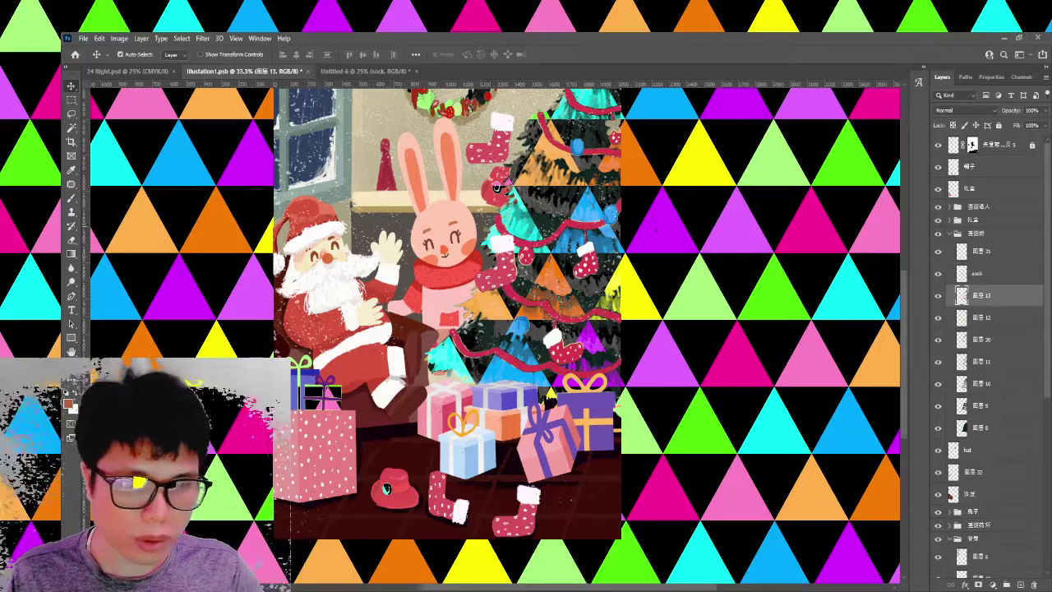
left_click(71, 112)
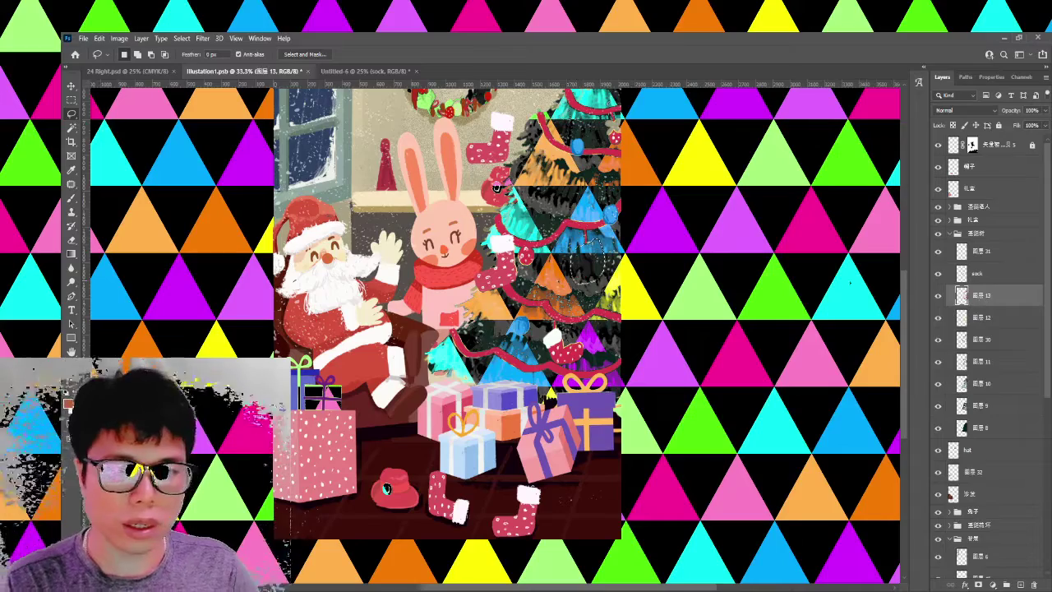
left_click(71, 85)
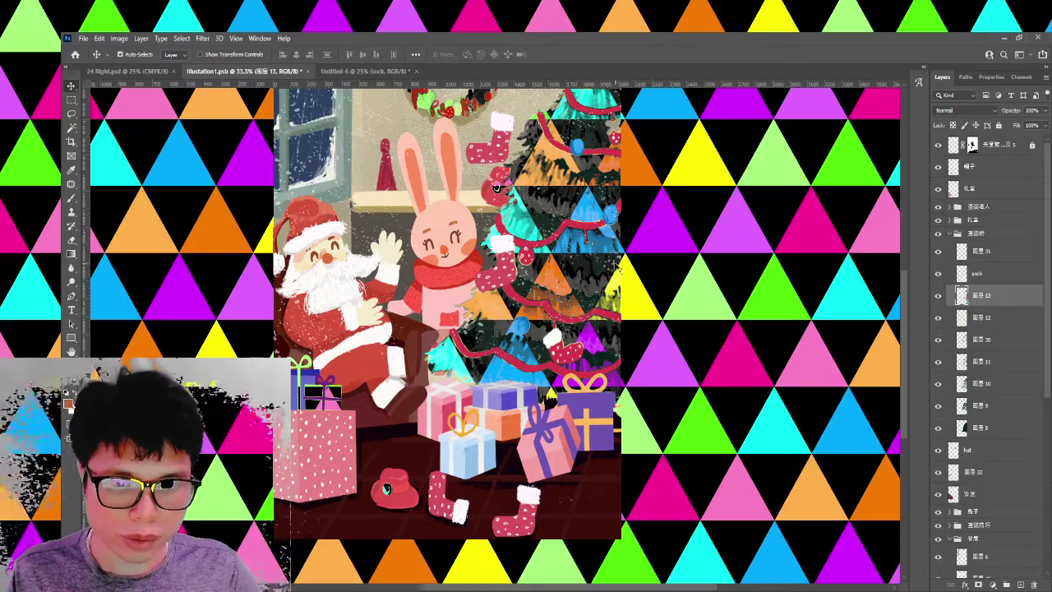
left_click_drag(605, 271, 587, 262)
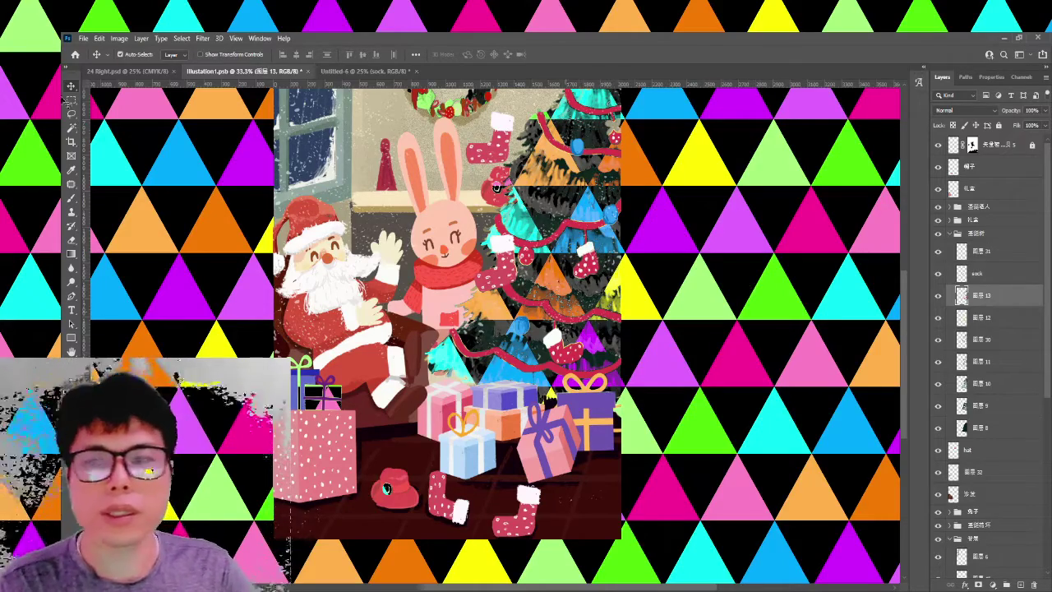
Send the sock layer to the bottom of the group, beside the 袜子 layer.
left_click(508, 282)
key("ctrl+shift+bracketleft")
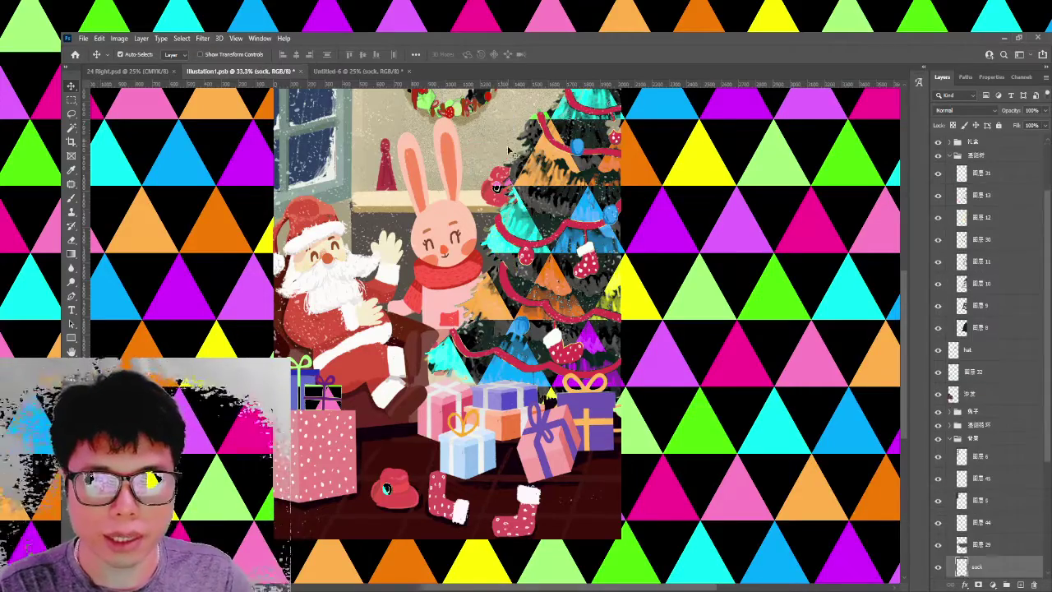
scroll(571, 504, "down", 1)
scroll(987, 427, "down", 2)
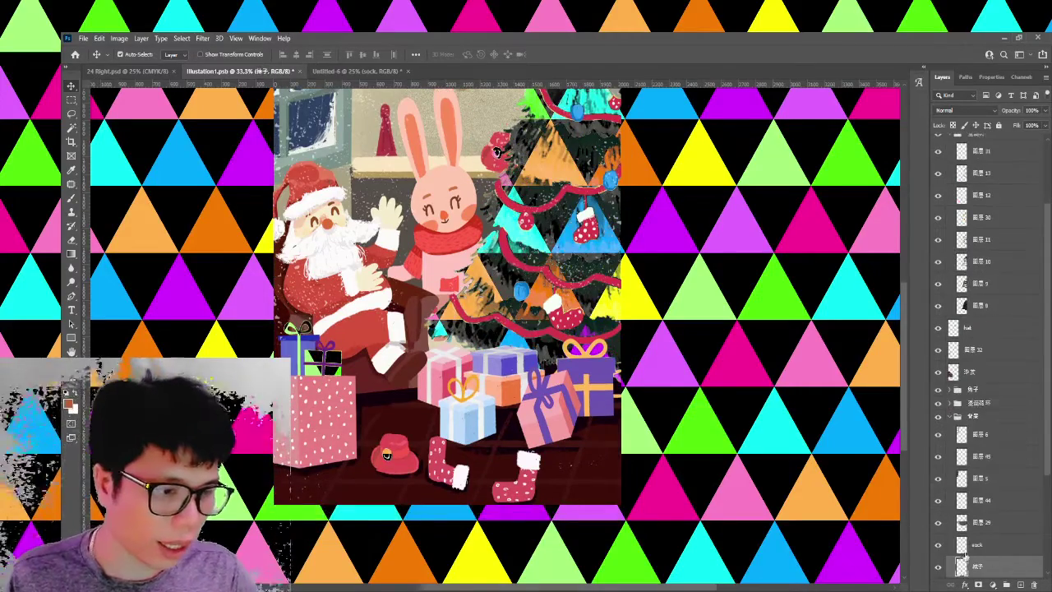
left_click(970, 523)
left_click(939, 526)
left_click(939, 526)
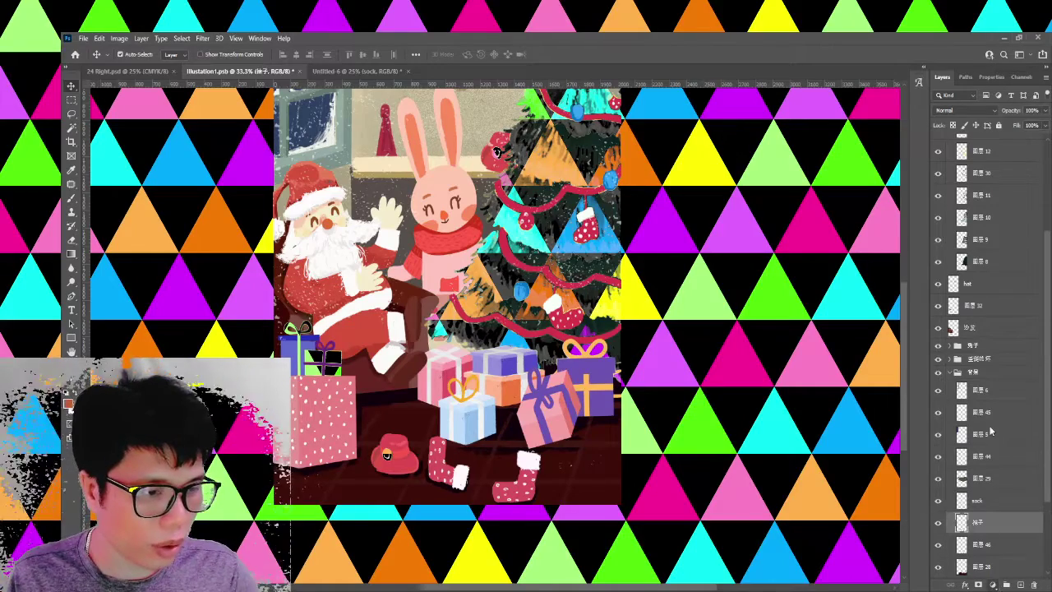
Shift the 袜子 socks' hue to about -20 with a Hue/Saturation adjustment, tinting them pinker.
key("ctrl+u")
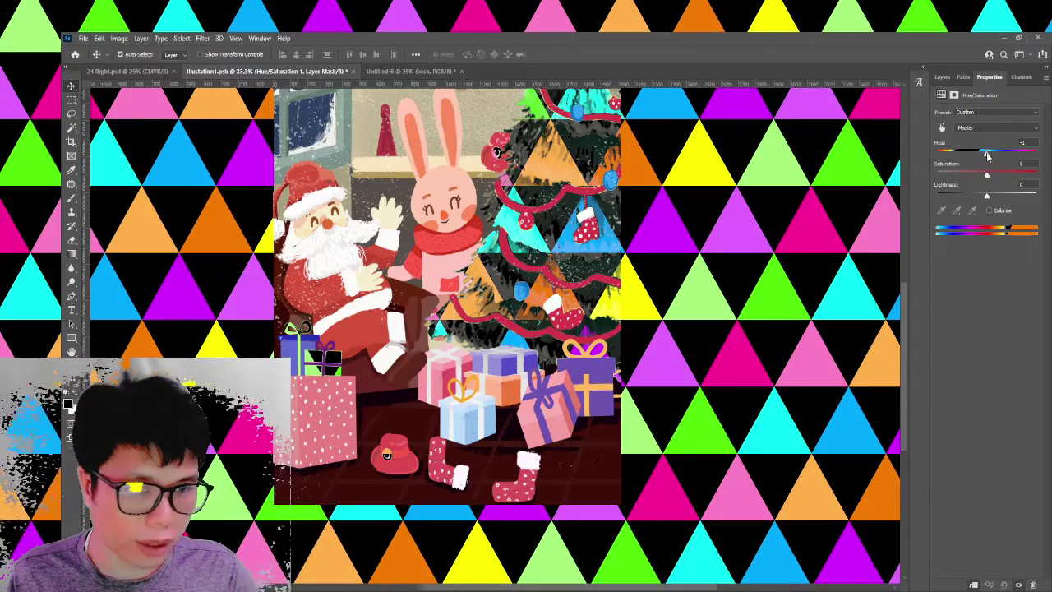
mouse_move(987, 156)
left_mouse_down()
mouse_move(1004, 158)
mouse_move(980, 156)
left_mouse_up()
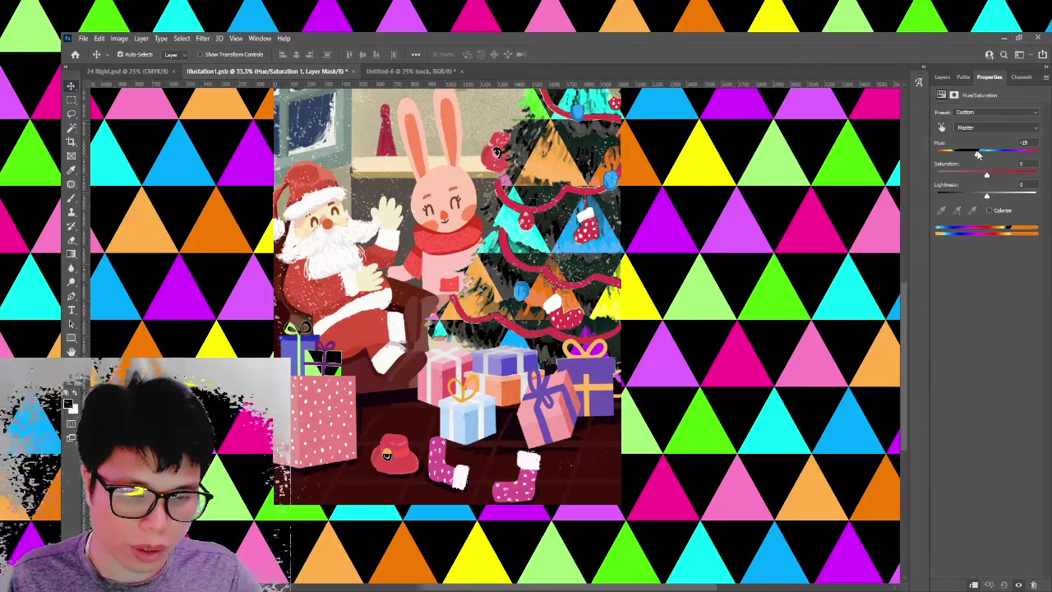
left_click(942, 76)
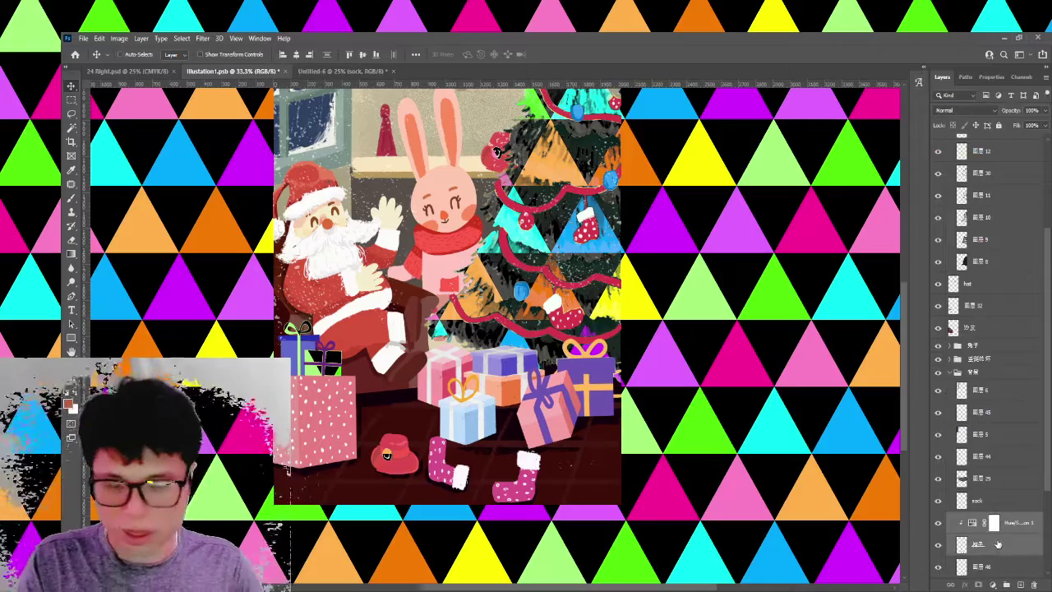
Lasso the upper stocking from the garland and copy it to its own layer named 'sock'.
left_click(763, 411)
key("ctrl+shift+alt+n")
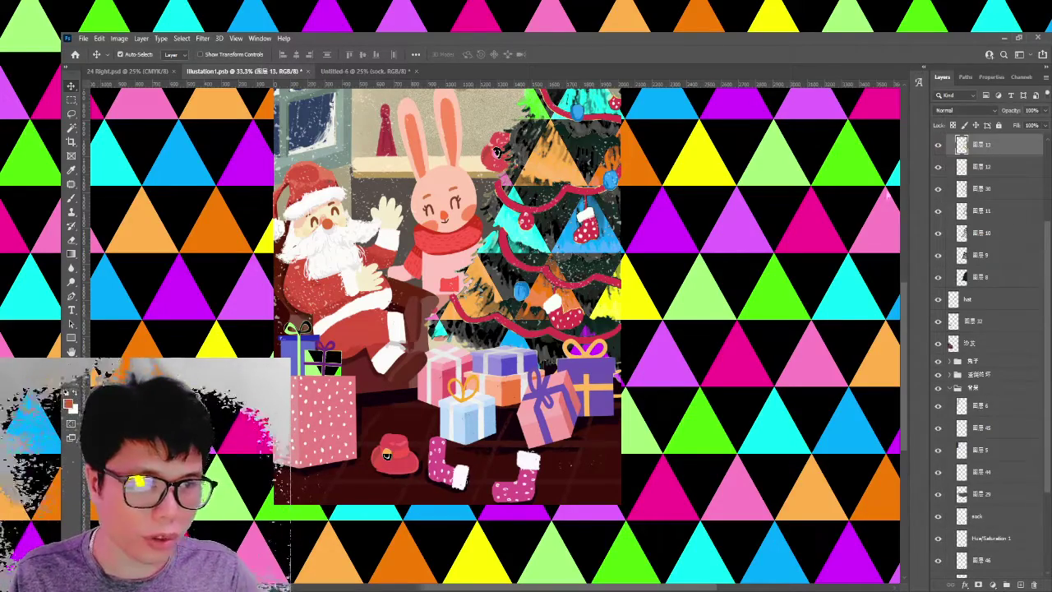
double_click(990, 148)
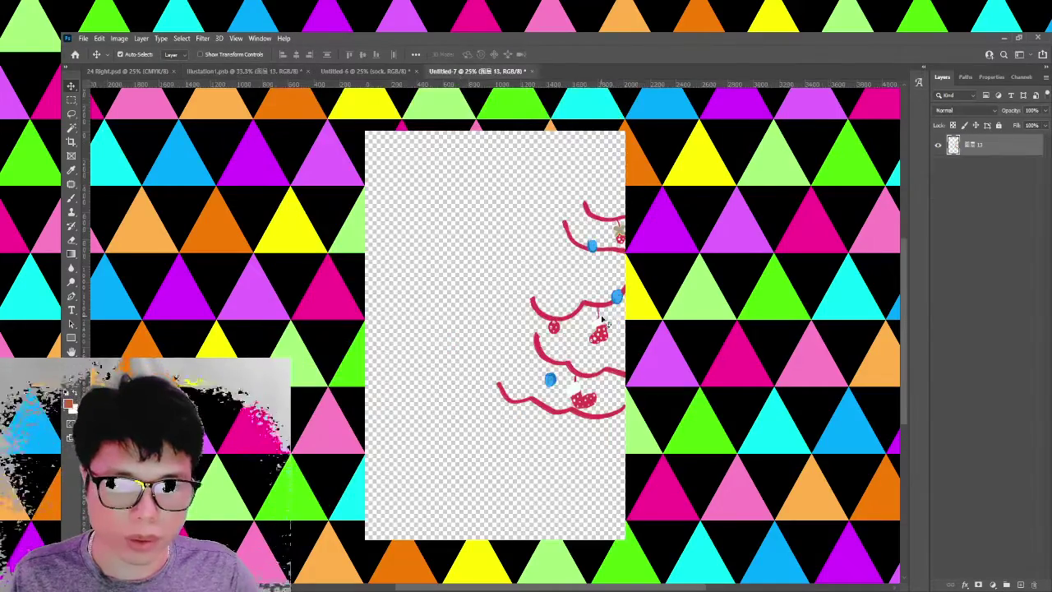
left_click_drag(604, 311, 568, 270)
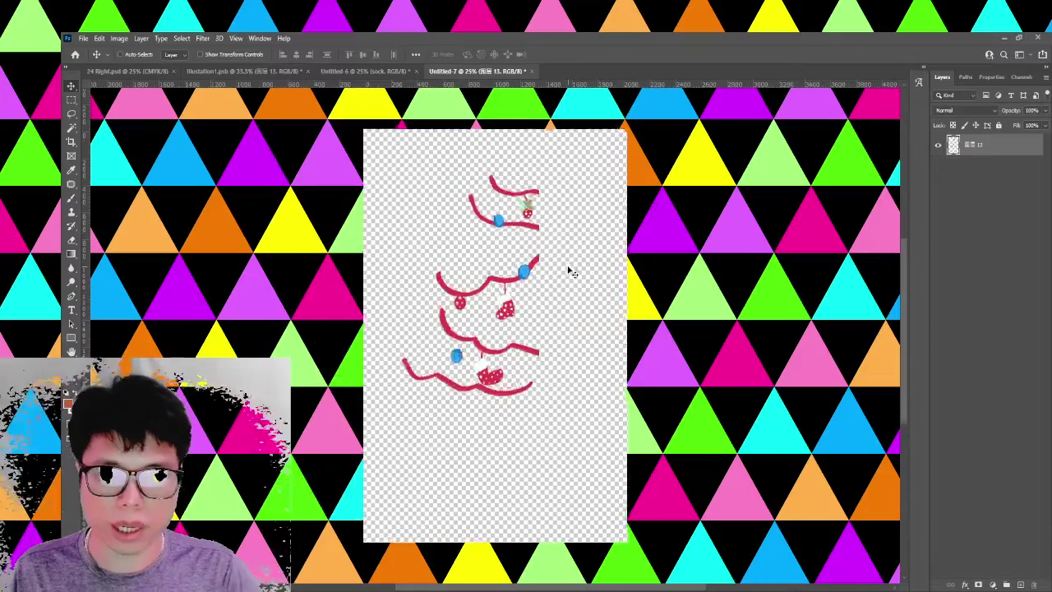
key("ctrl+plus")
left_click(71, 114)
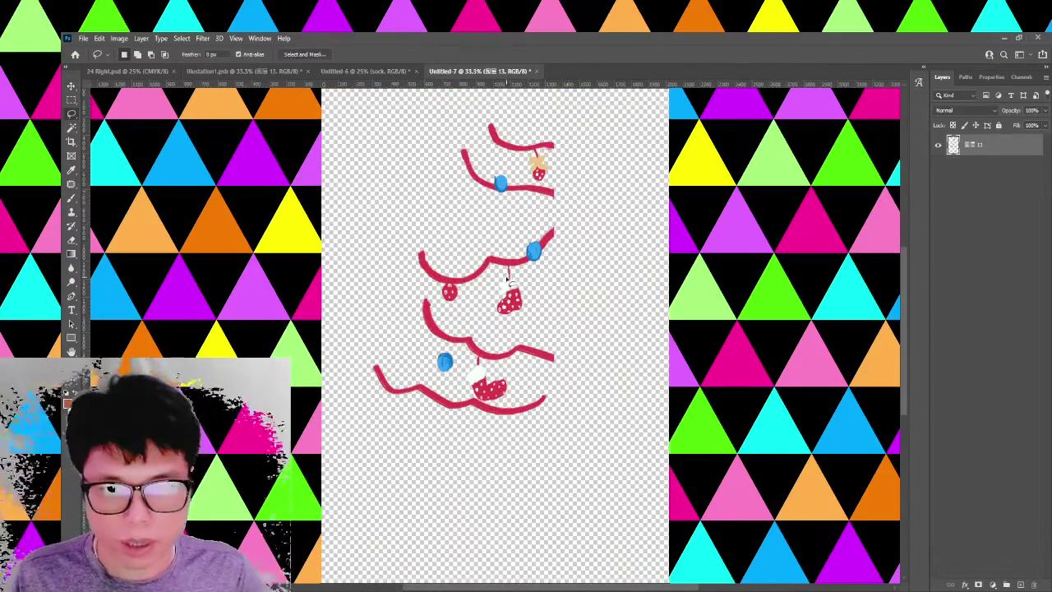
key("ctrl+plus")
key("ctrl+plus")
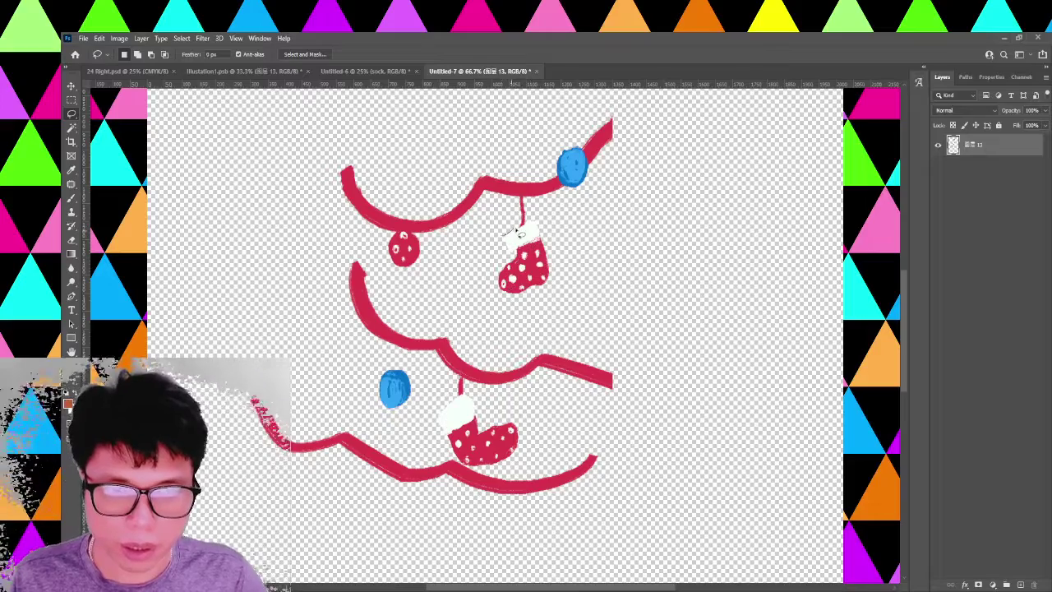
left_click_drag(527, 227, 490, 257)
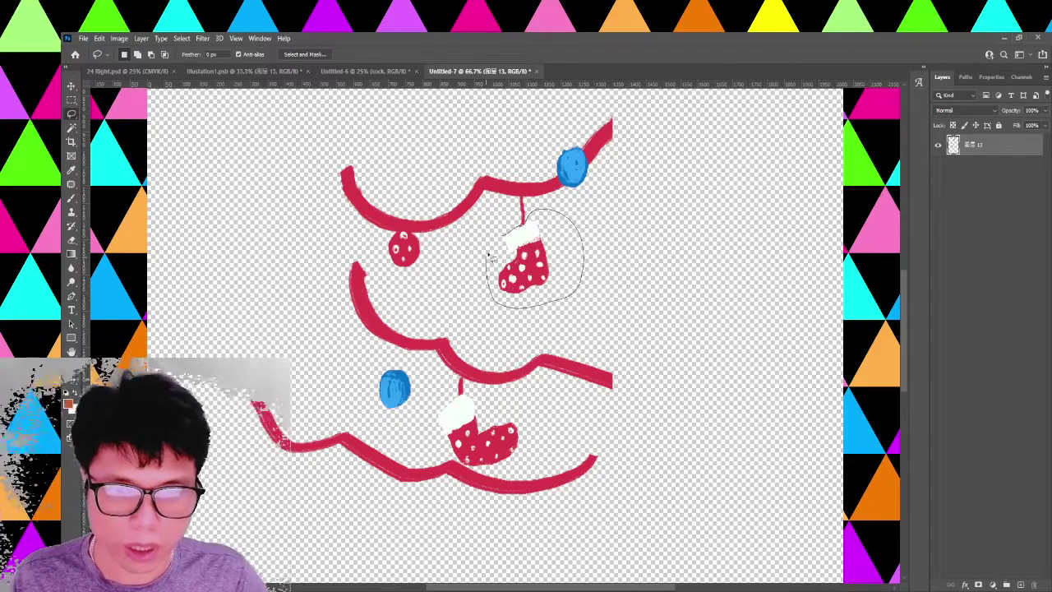
key("ctrl+j")
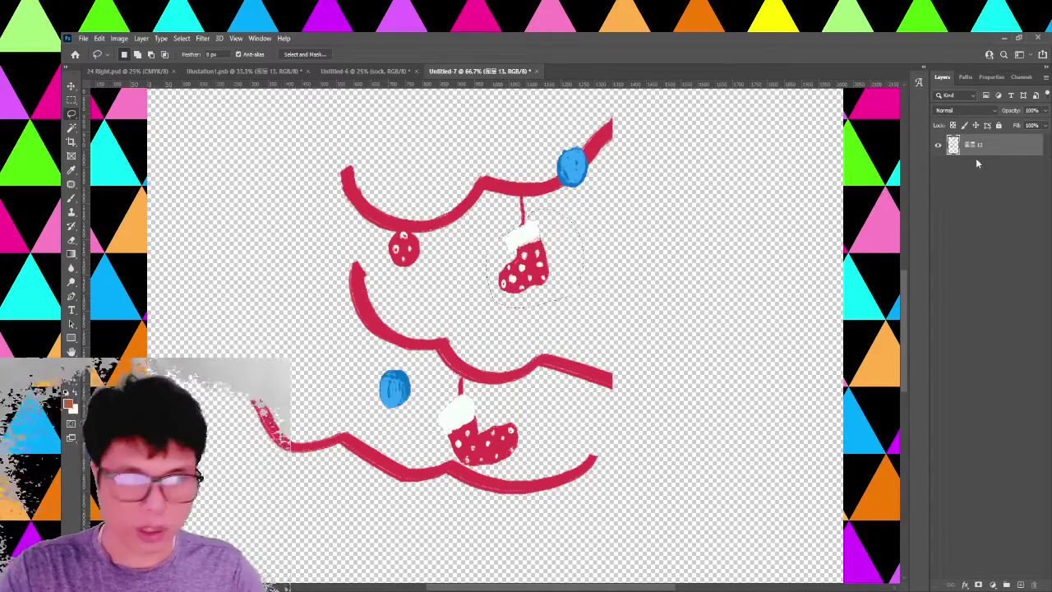
double_click(972, 145)
type("sock")
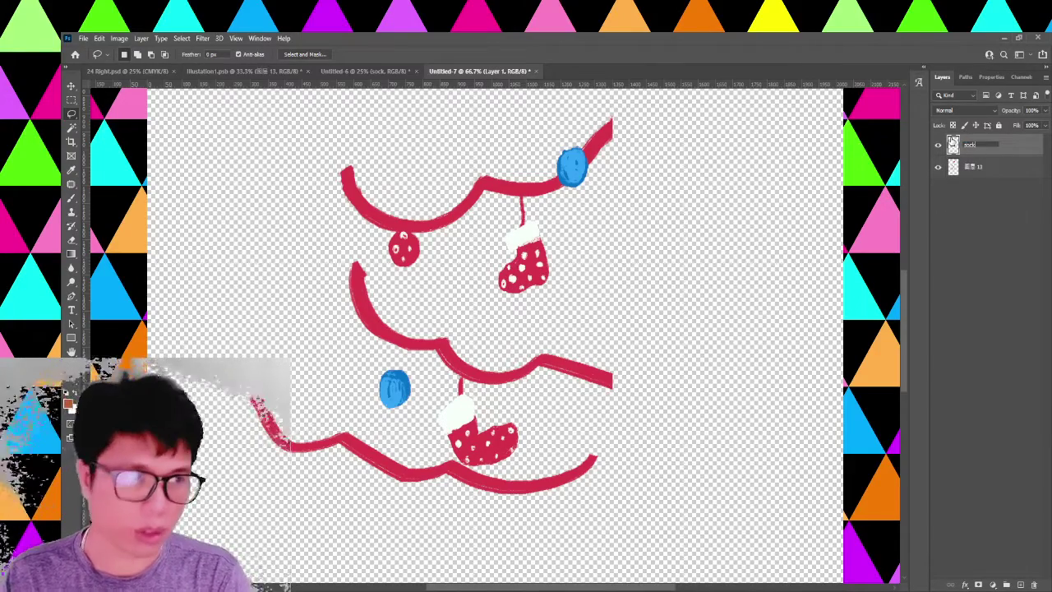
key("Return")
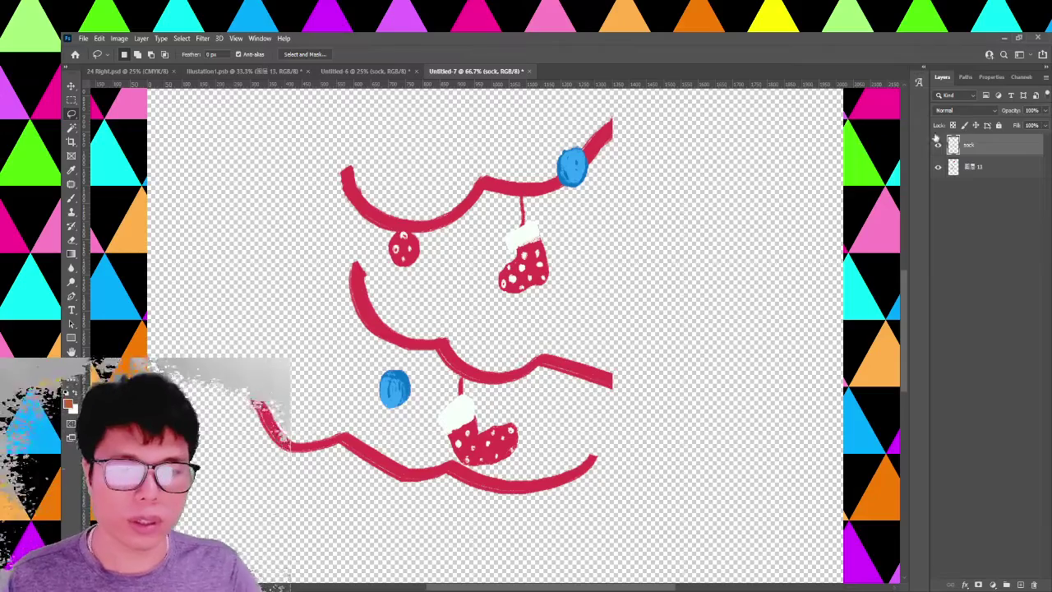
Add a new layer above garland layer 图层 13 named 'dau'.
scroll(721, 220, "down", 1)
scroll(482, 225, "down", 2)
scroll(509, 205, "up", 2)
scroll(575, 166, "up", 3)
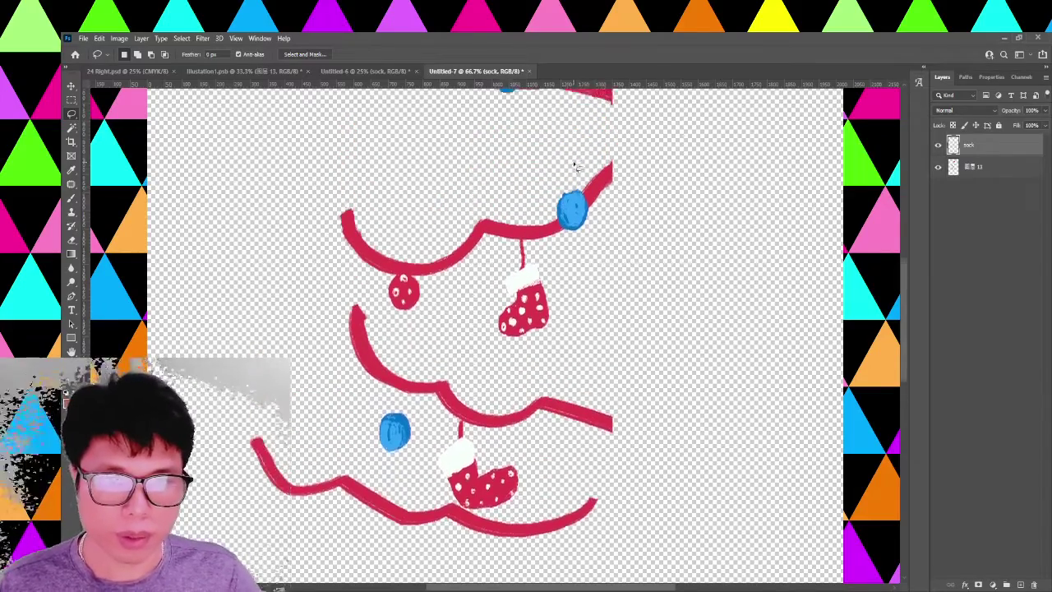
scroll(576, 166, "up", 2)
scroll(575, 160, "up", 1)
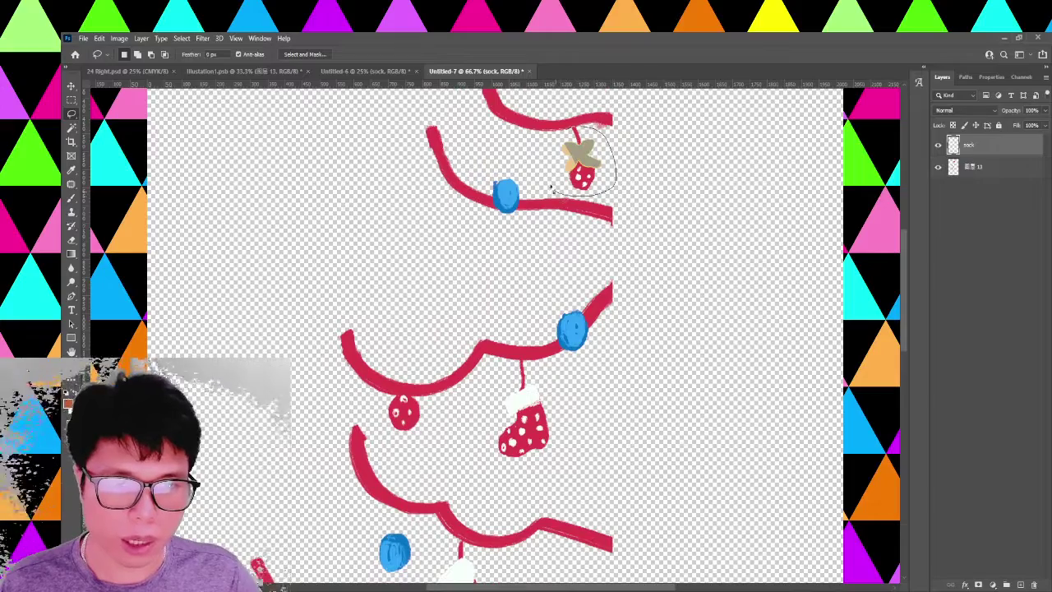
left_click(728, 155)
left_click(986, 167)
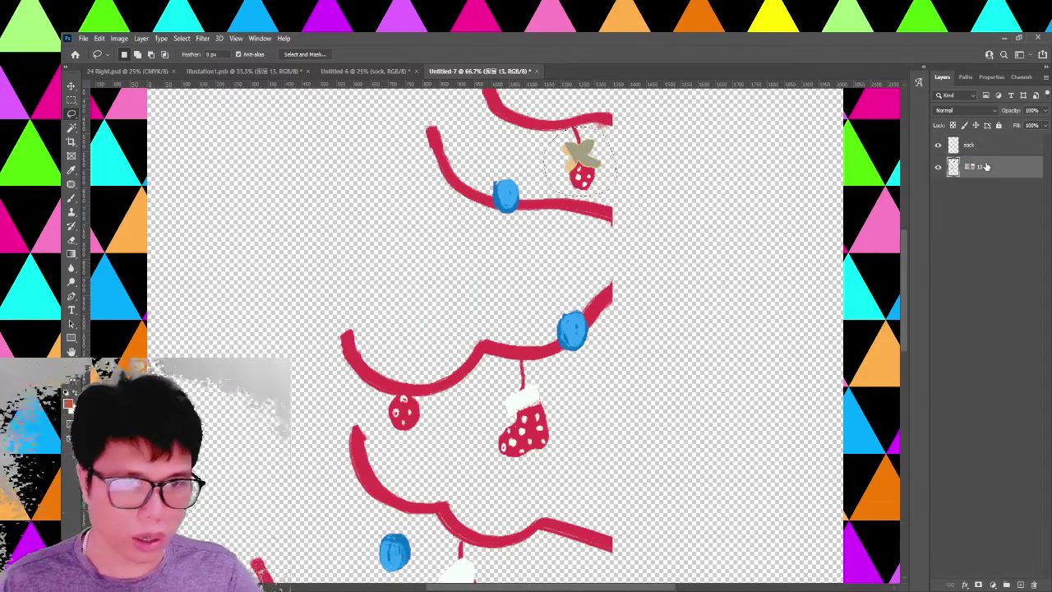
key("ctrl+shift+alt+n")
double_click(975, 167)
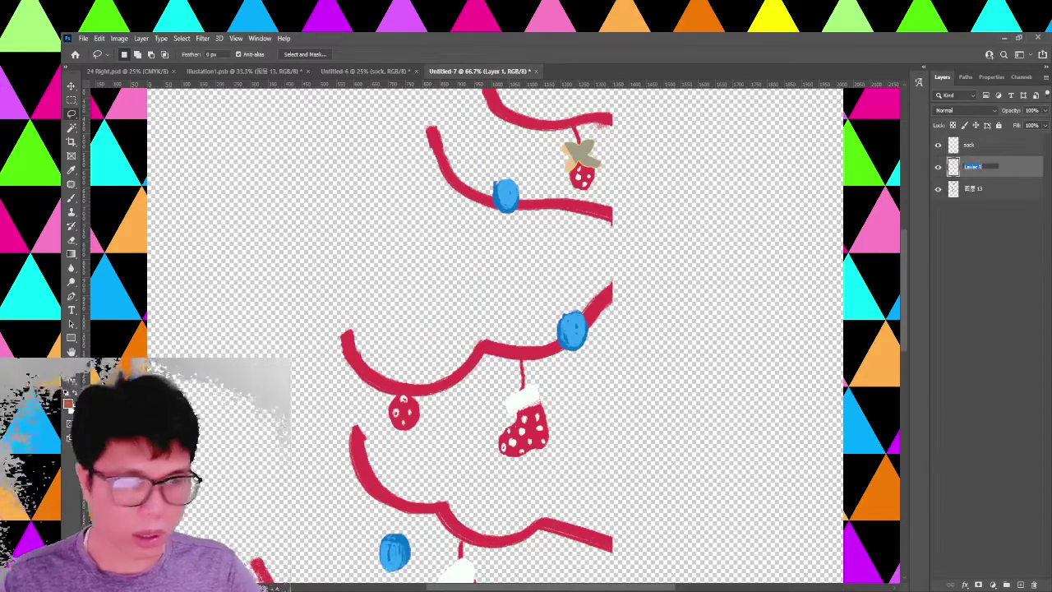
type("dau")
key("Return")
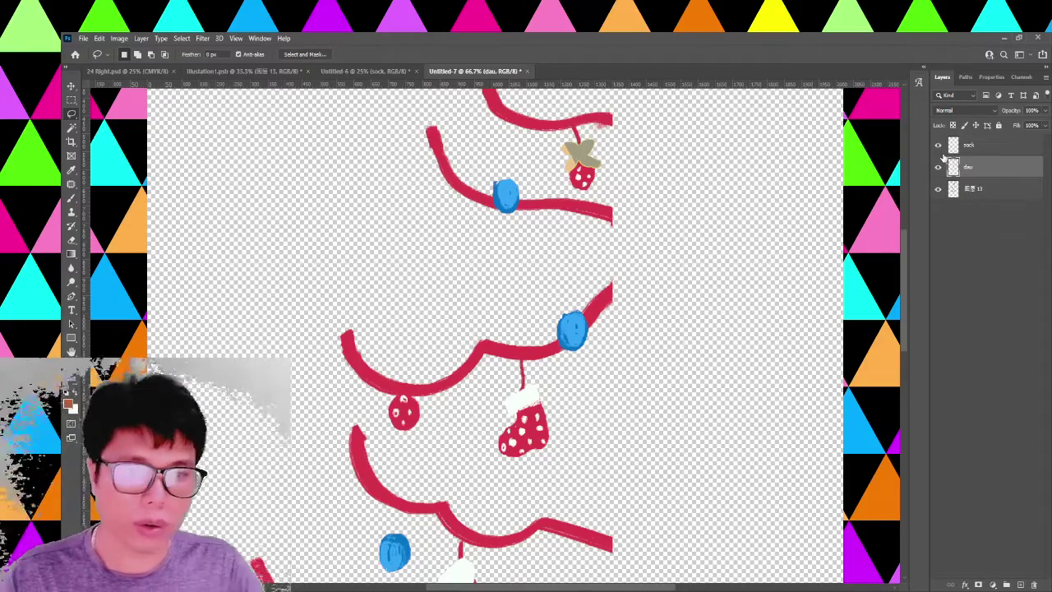
Add another new layer above 图层 13 named 'ball'.
scroll(501, 411, "down", 1)
scroll(502, 411, "down", 2)
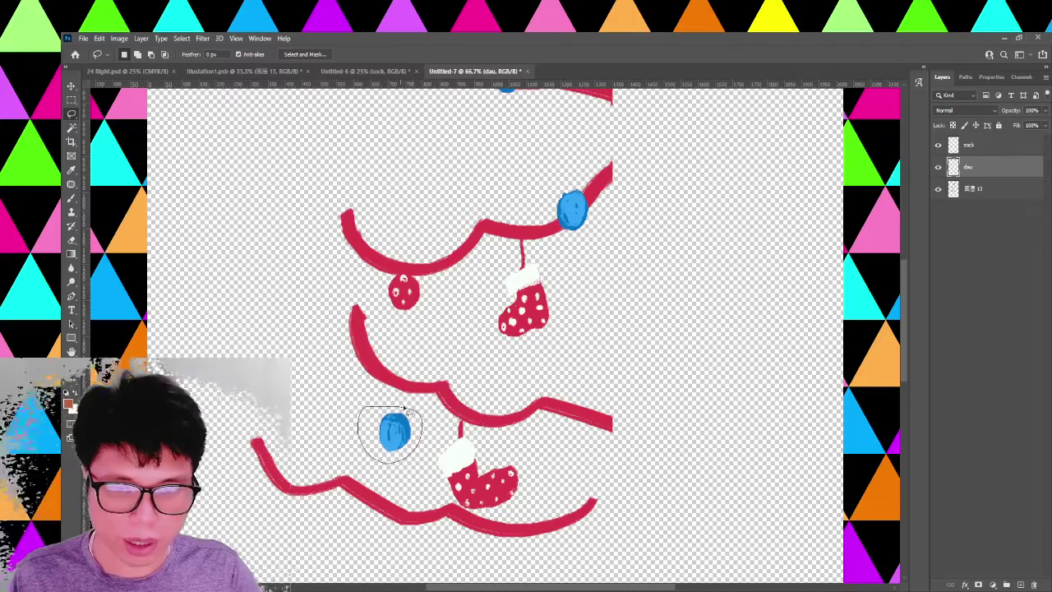
left_click(980, 190)
key("ctrl+shift+alt+n")
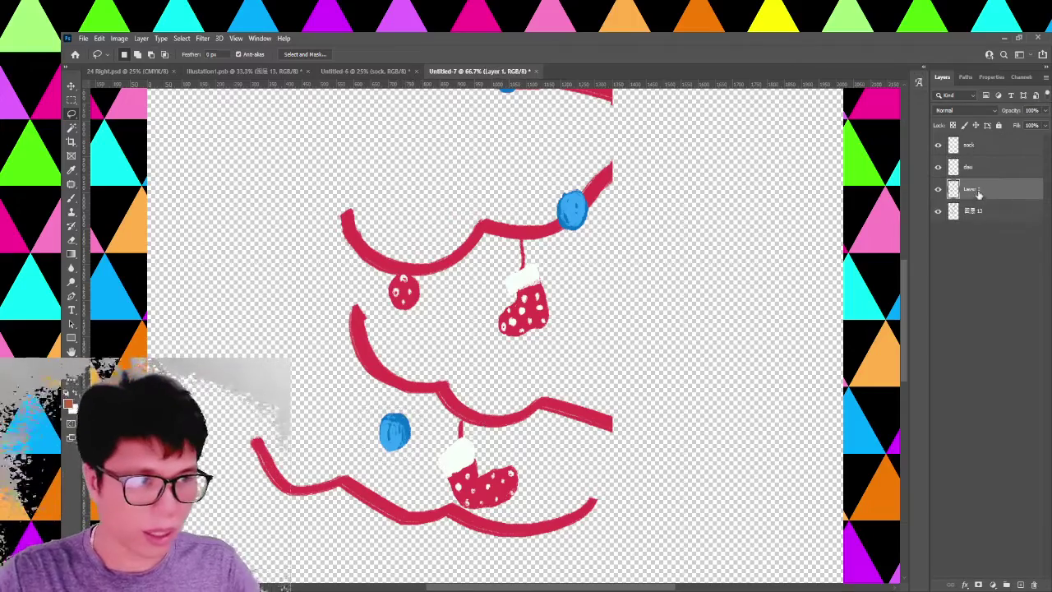
double_click(975, 189)
type("ba")
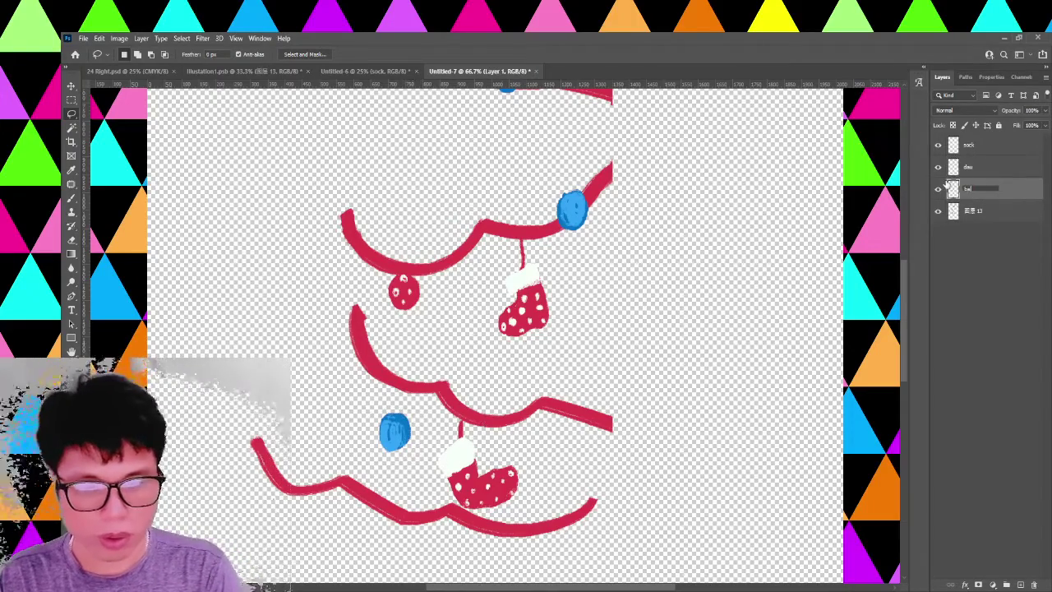
type("ll")
key("Return")
scroll(541, 317, "up", 2)
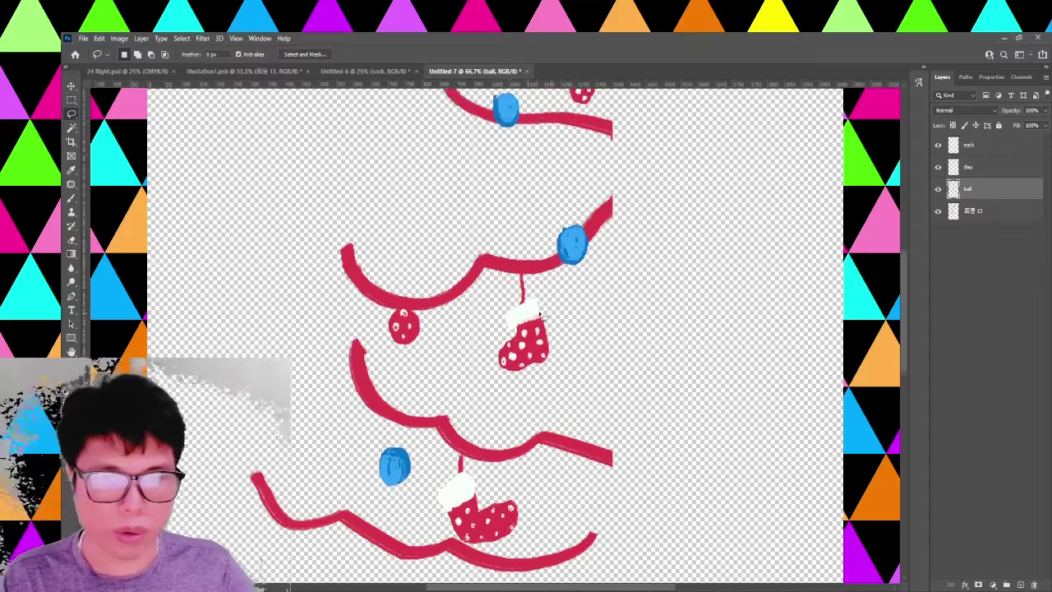
scroll(387, 227, "down", 1)
scroll(388, 228, "up", 2)
scroll(392, 294, "down", 2)
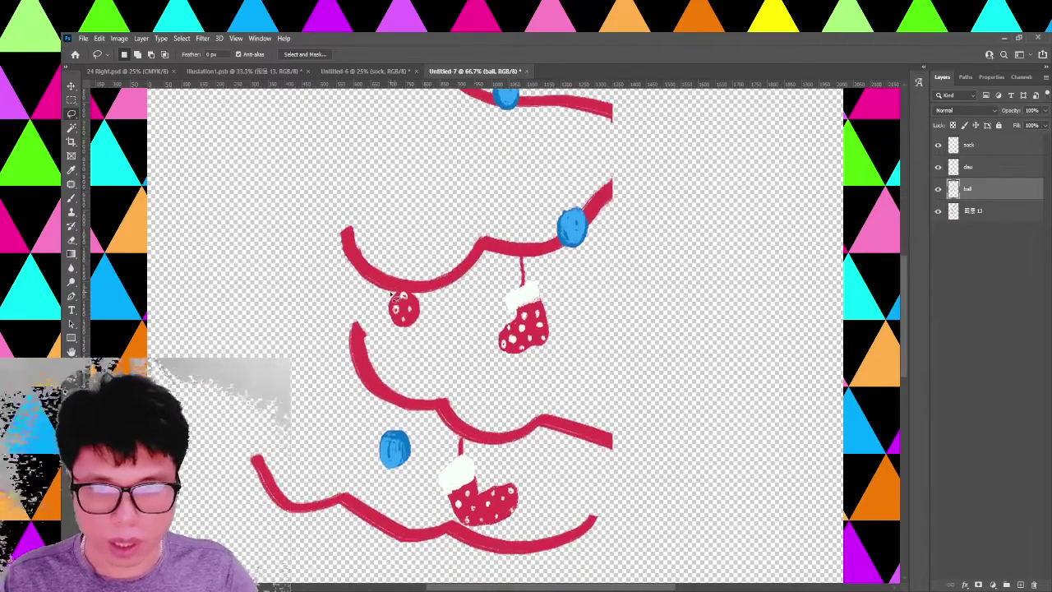
scroll(392, 294, "up", 4)
scroll(425, 285, "down", 2)
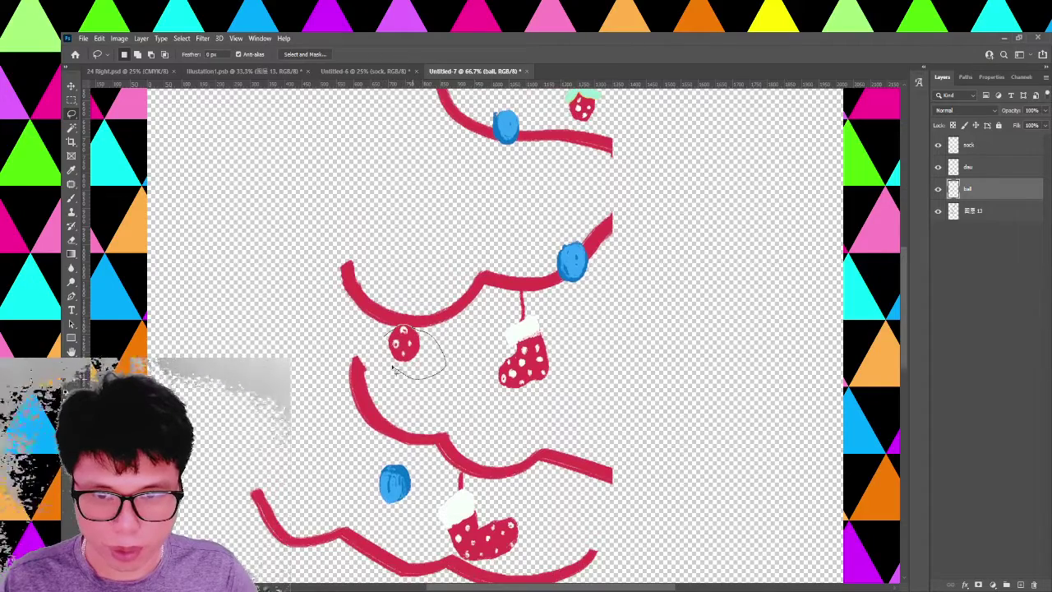
Copy the strawberry ornament to a new 'ball 2' layer and hide garland layer 图层 13.
left_click_drag(383, 338, 384, 338)
left_click(978, 216)
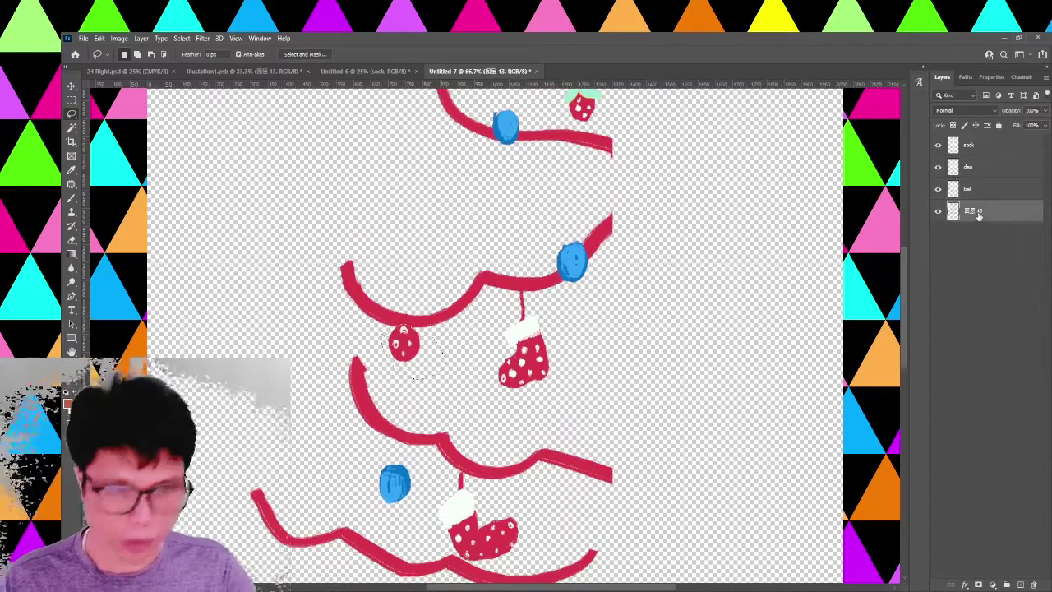
key("ctrl+j")
double_click(972, 210)
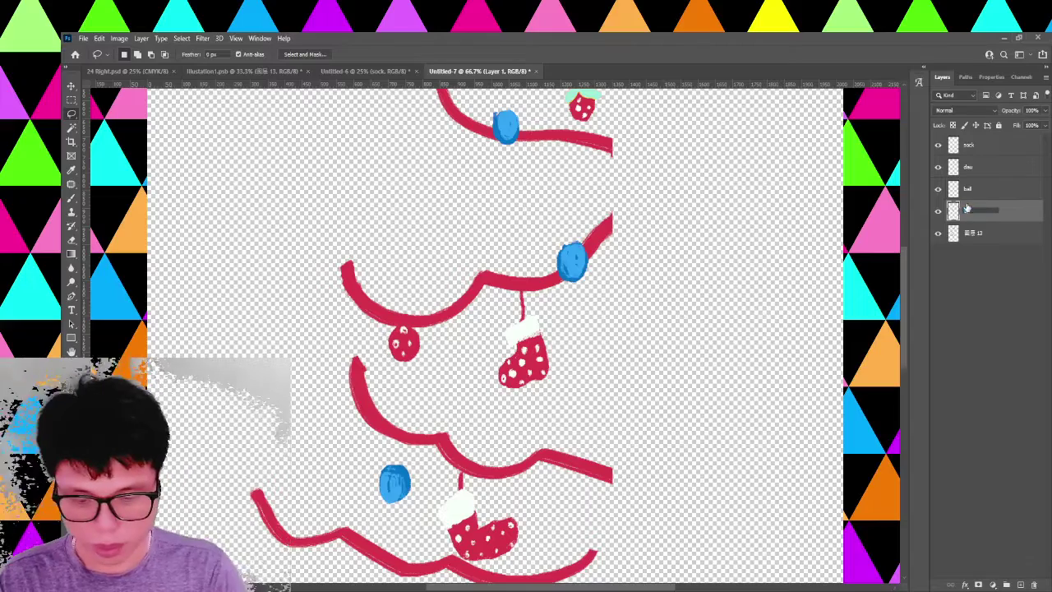
type("ball 2")
key("Return")
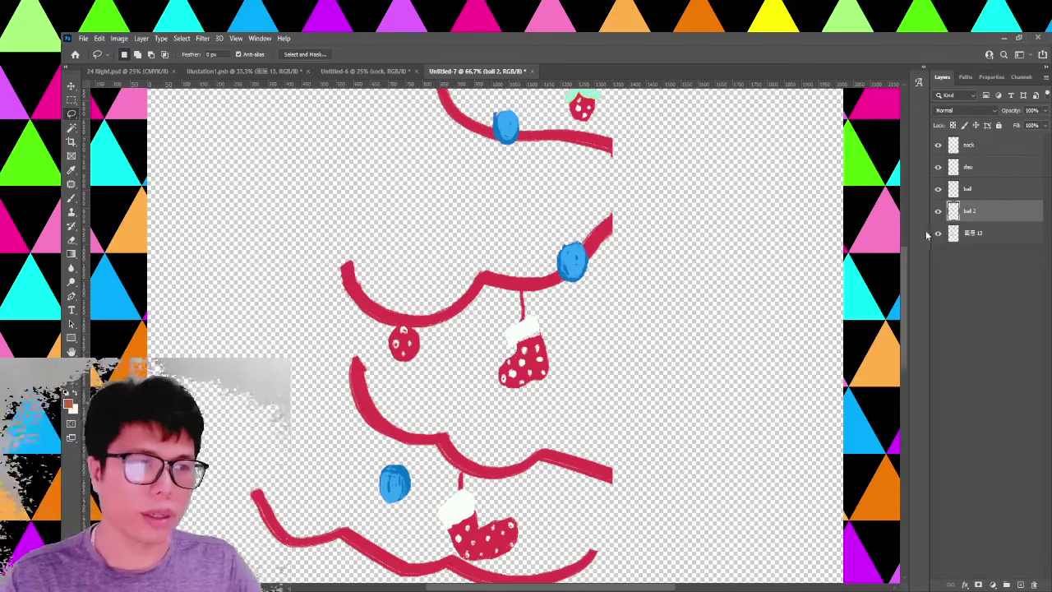
left_click(938, 234)
Paste the sock into Illustration1.psb and place its layer beneath the Hue/Saturation adjustment.
left_click(80, 85)
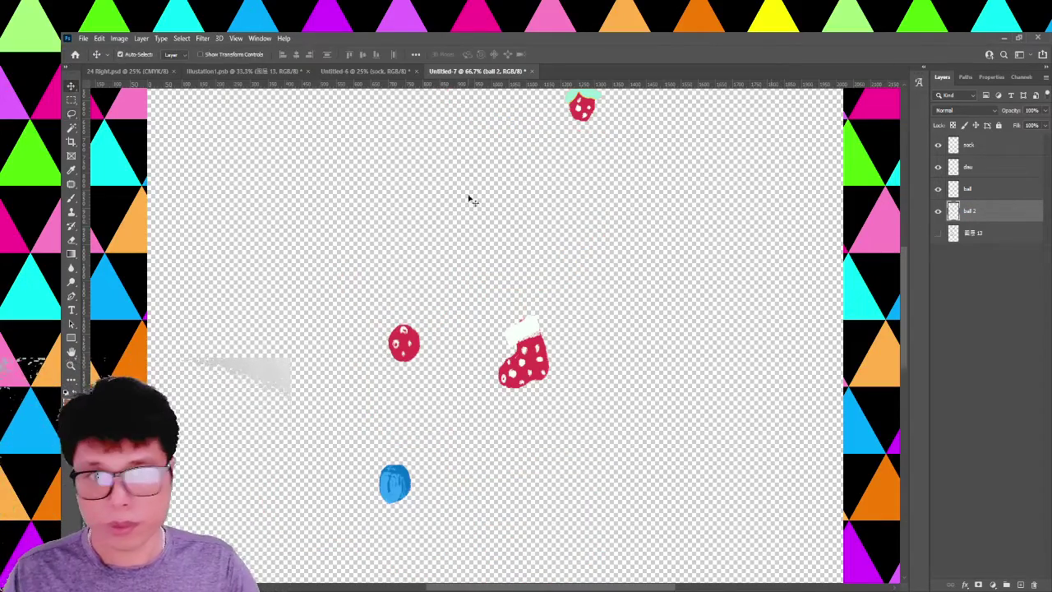
scroll(576, 201, "up", 2)
left_click(969, 160)
left_click(968, 146)
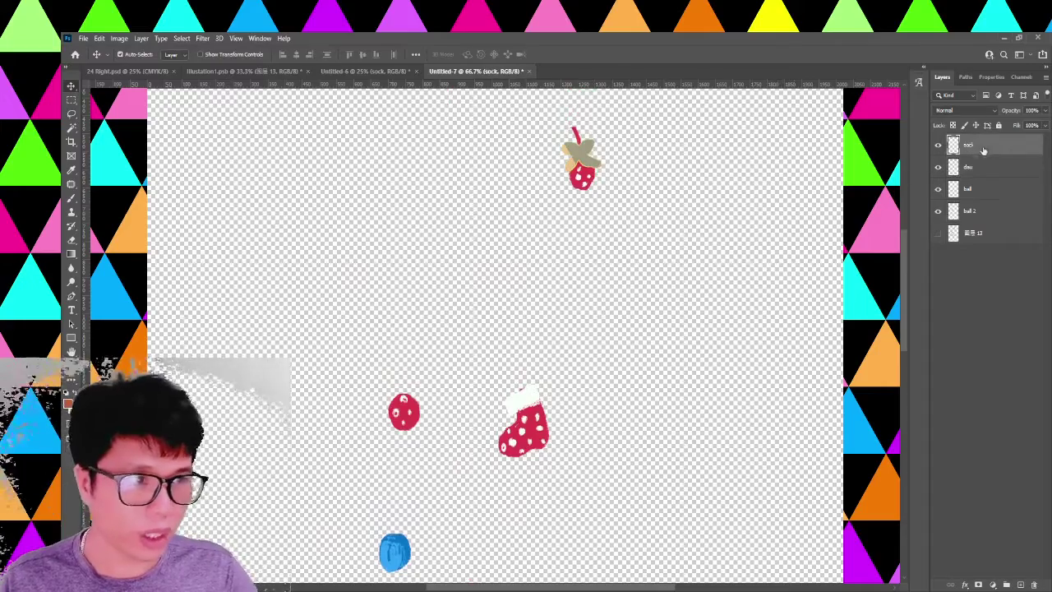
left_click(240, 71)
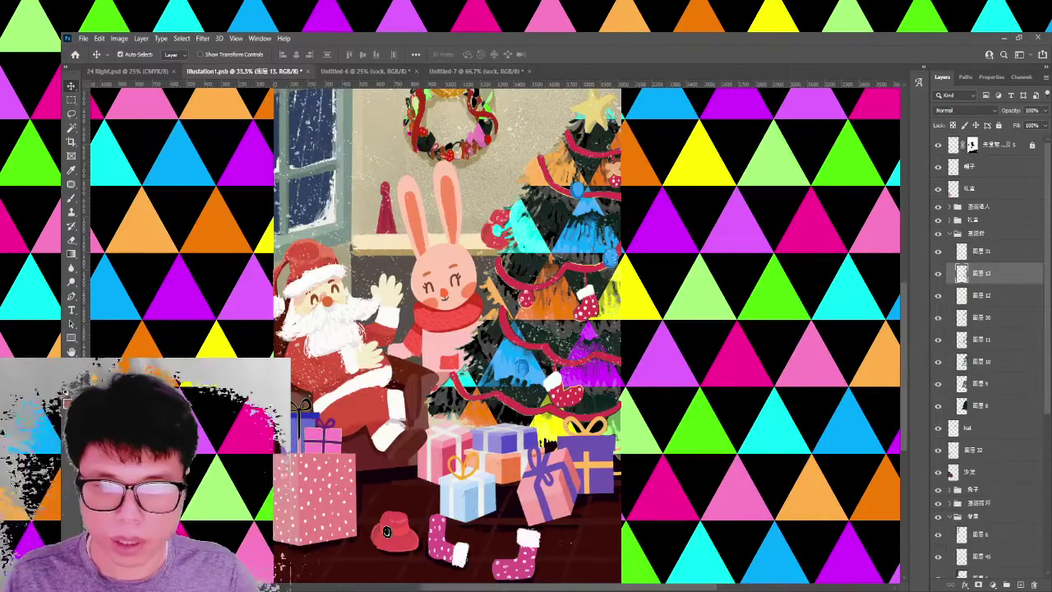
key("ctrl+v")
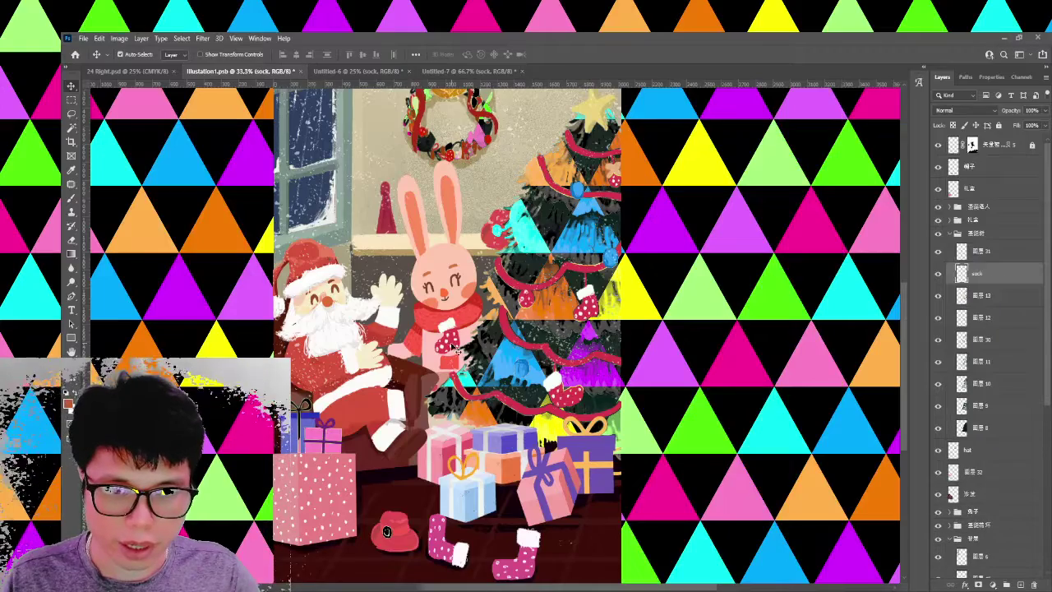
mouse_move(448, 350)
left_mouse_down()
mouse_move(462, 559)
mouse_move(533, 411)
mouse_move(523, 432)
left_mouse_up()
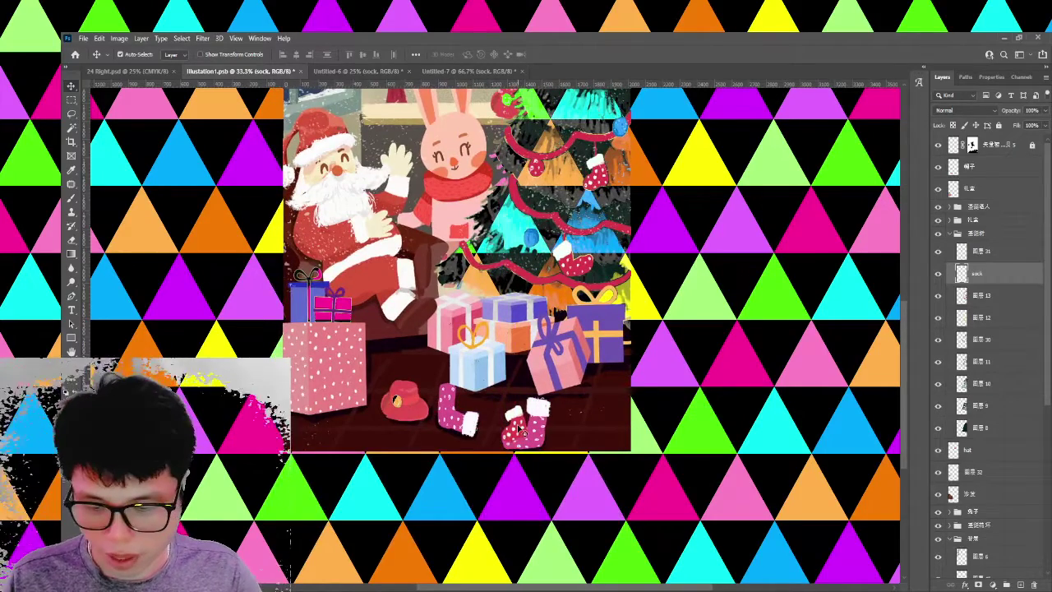
key("ctrl+u")
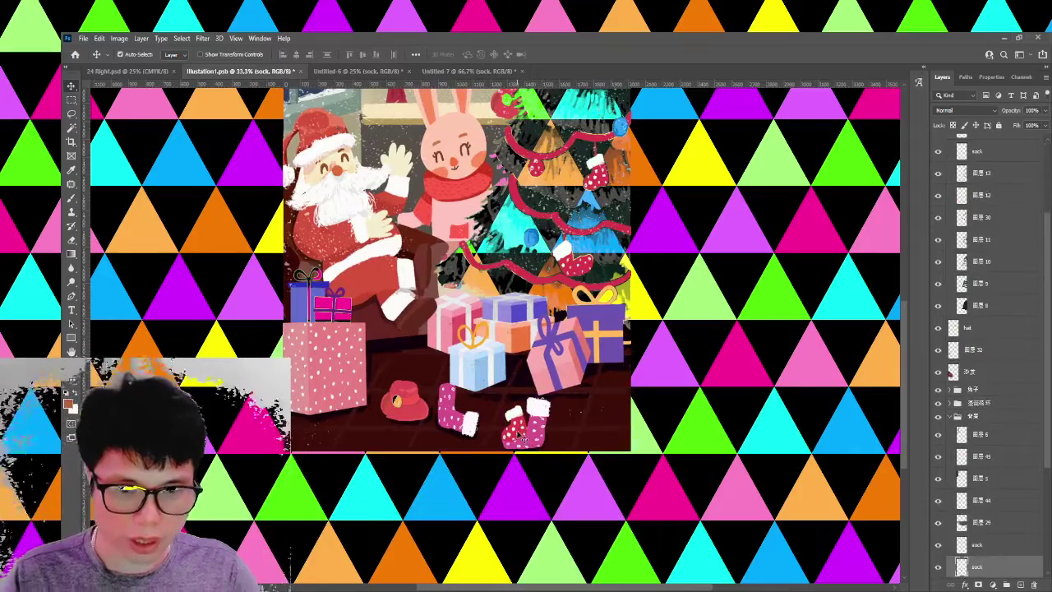
scroll(974, 510, "down", 3)
scroll(974, 508, "down", 2)
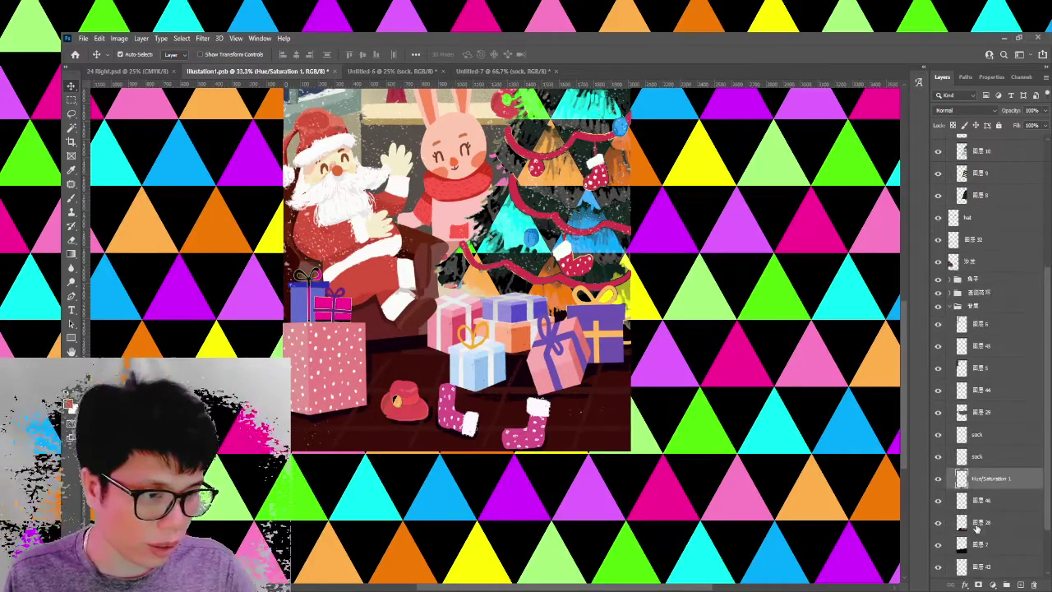
left_click_drag(974, 477, 975, 486)
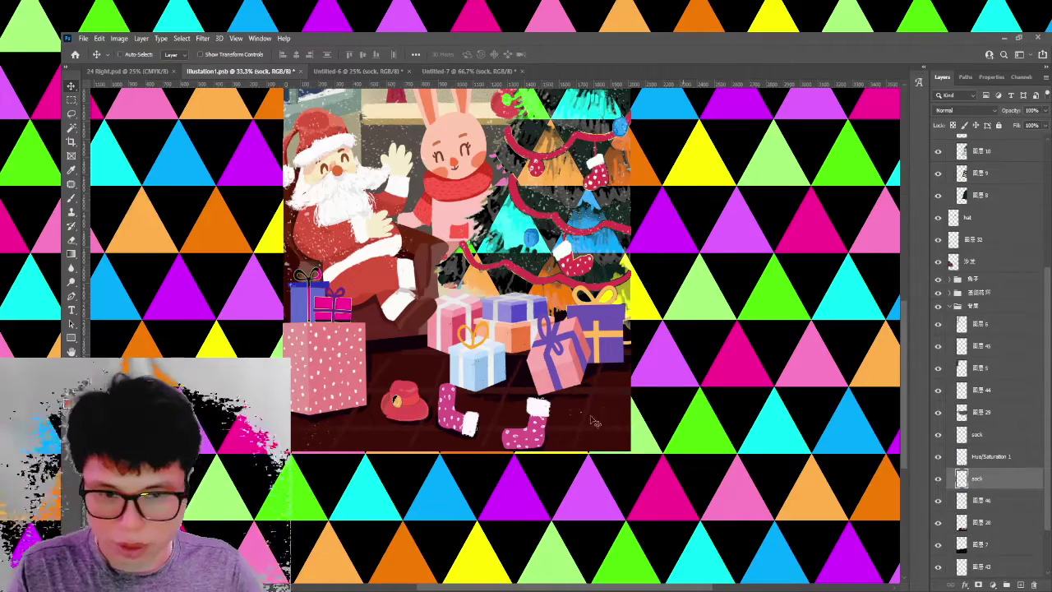
Move the sock onto the floor and position a duplicate sock beside the red hat.
key("ctrl+t")
left_click_drag(461, 280, 511, 418)
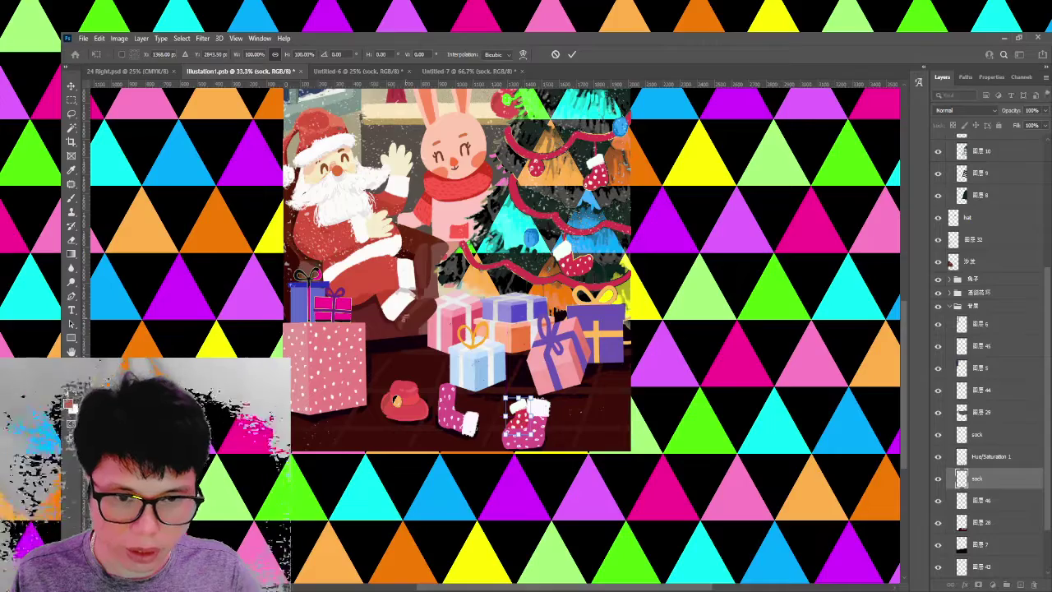
key("Return")
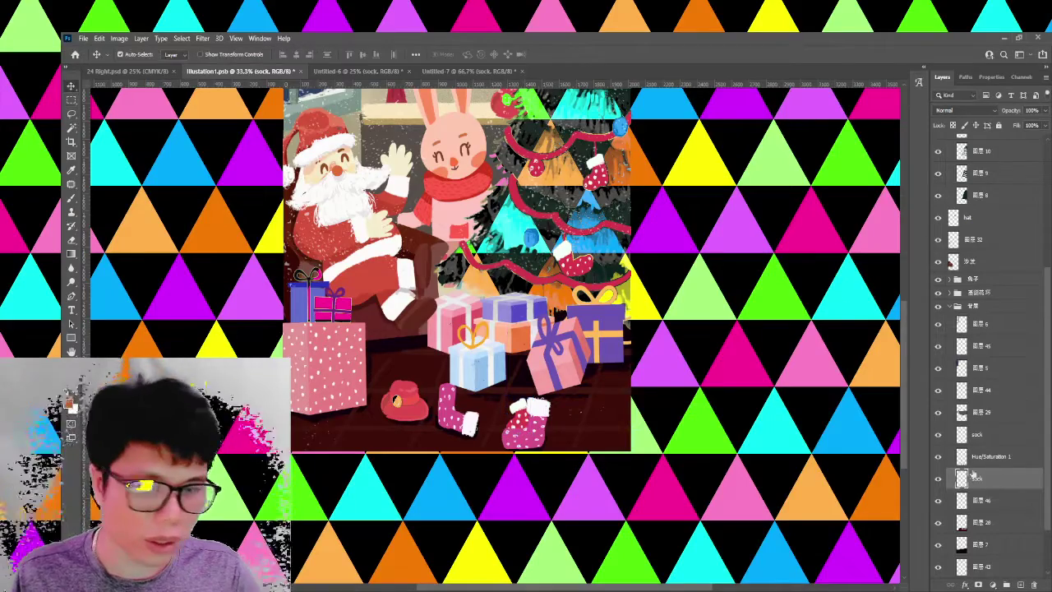
key("ctrl+j")
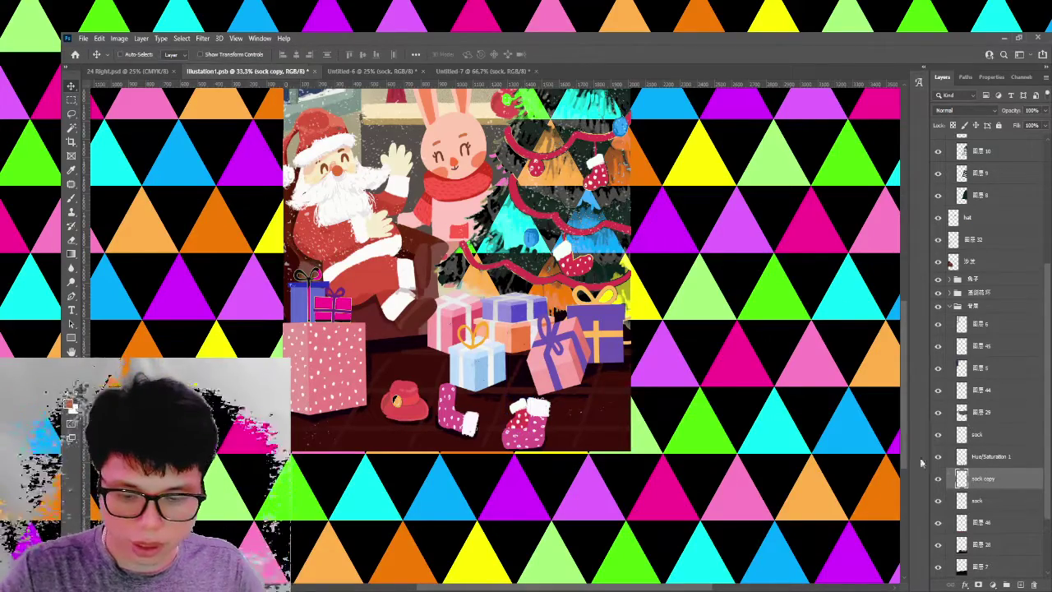
key("ctrl+t")
mouse_move(485, 416)
left_mouse_down()
mouse_move(426, 418)
mouse_move(442, 428)
left_mouse_up()
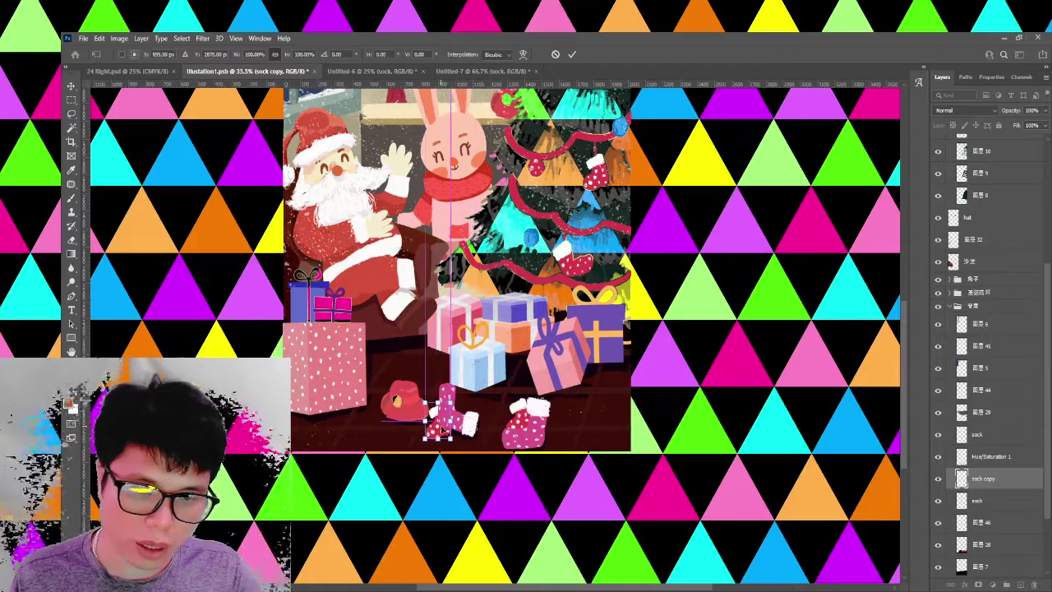
key("Return")
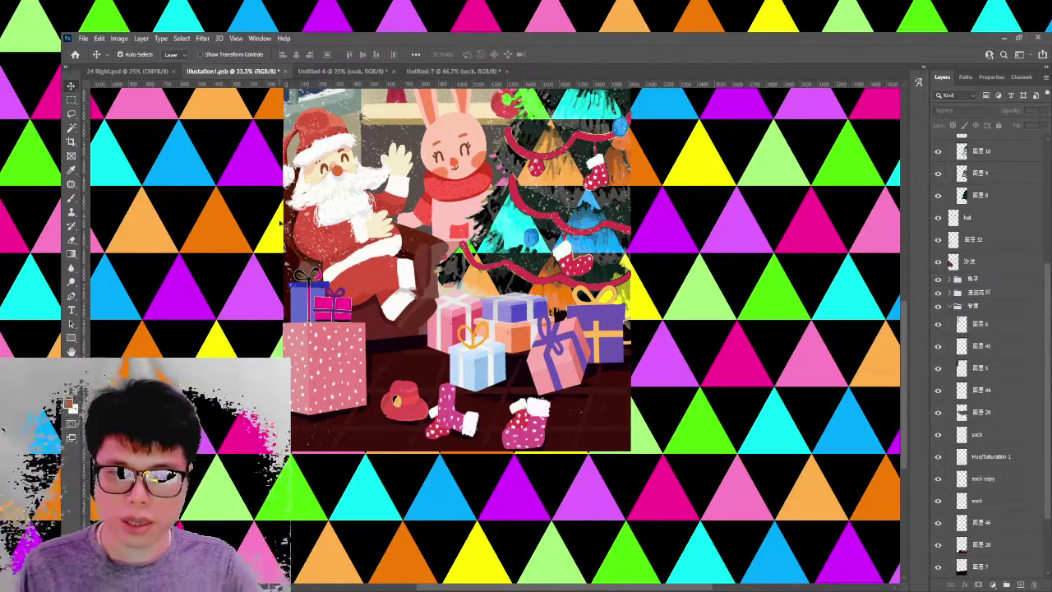
left_click(128, 70)
Delete the extra duplicates so one sock copy layer remains above Group 1 in 24 Right.psd.
scroll(630, 270, "up", 2)
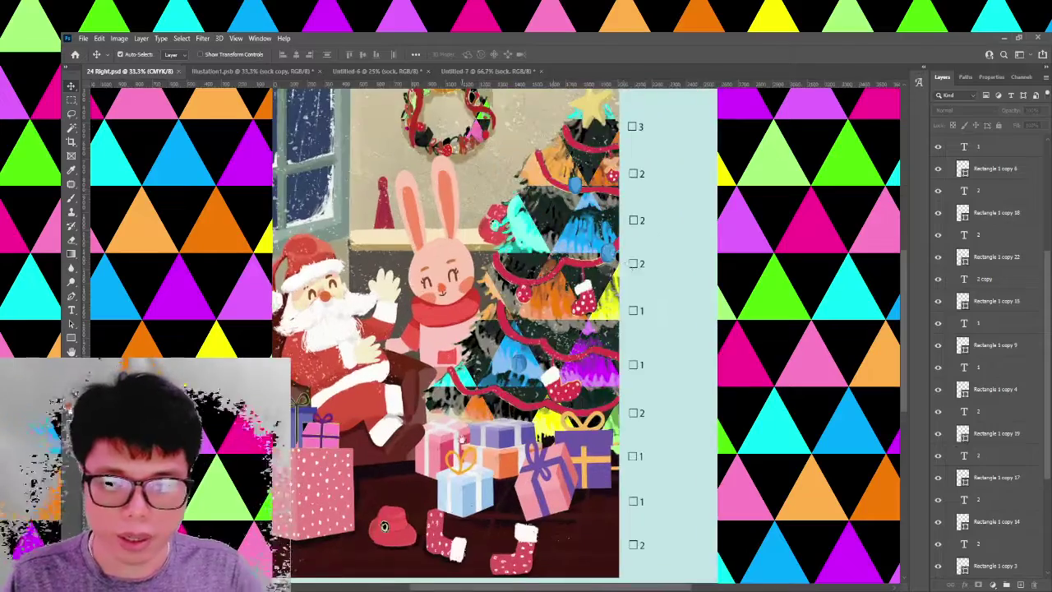
mouse_move(484, 568)
left_mouse_down()
mouse_move(480, 351)
mouse_move(538, 339)
left_mouse_up()
scroll(480, 351, "up", 1)
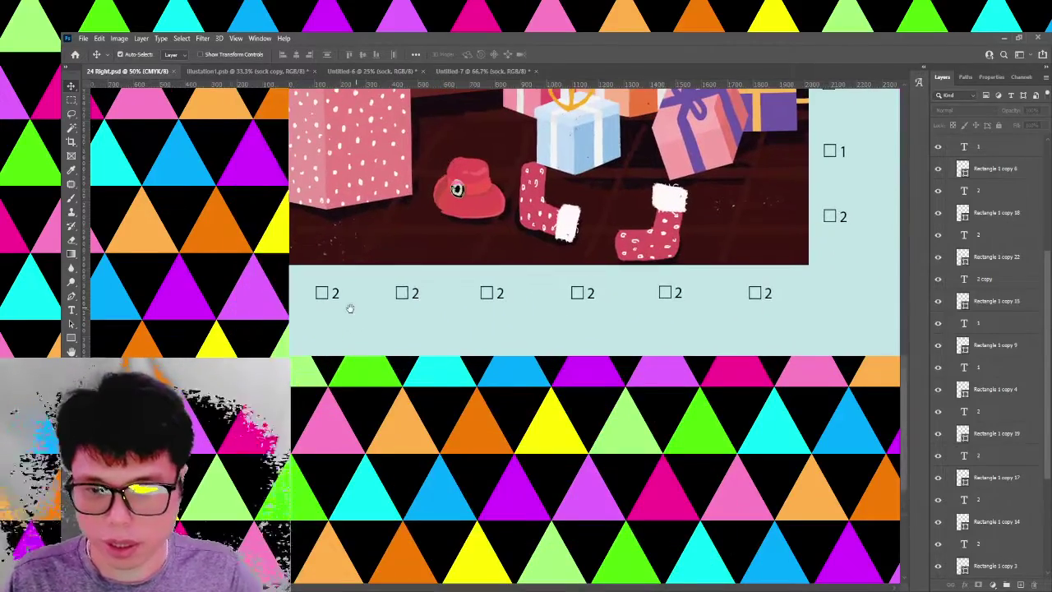
key("ctrl+j")
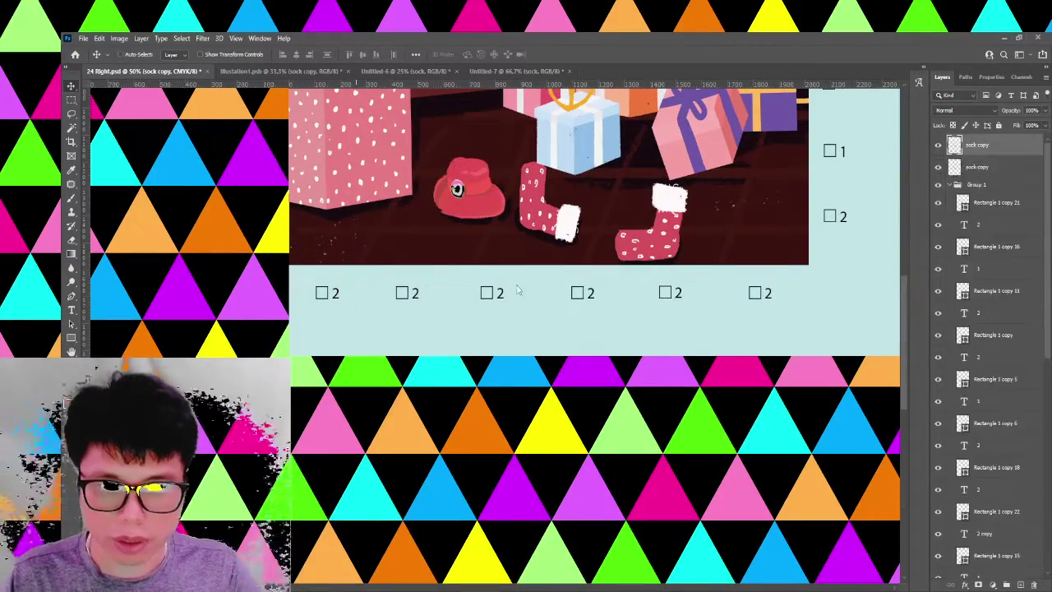
key("ctrl+j")
key("ctrl+j")
key("ctrl+j")
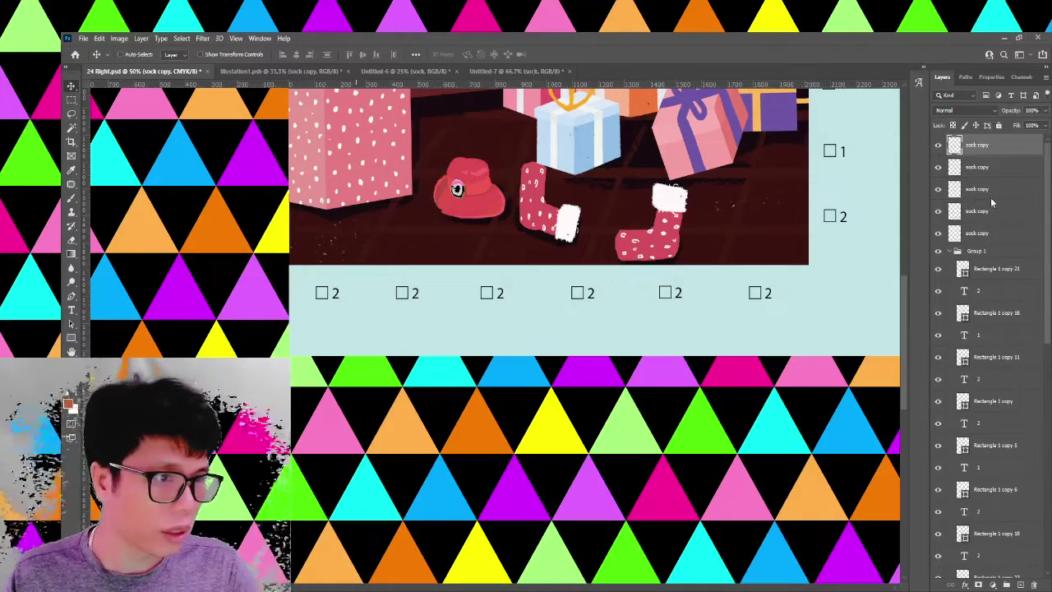
left_click(992, 193)
left_click(987, 147, "shift")
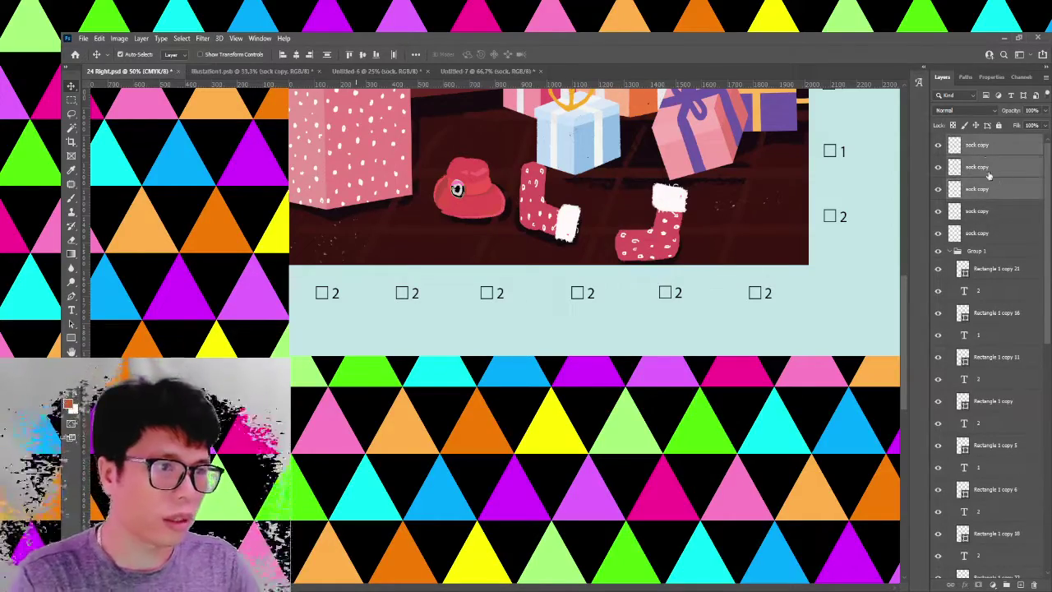
key("Delete")
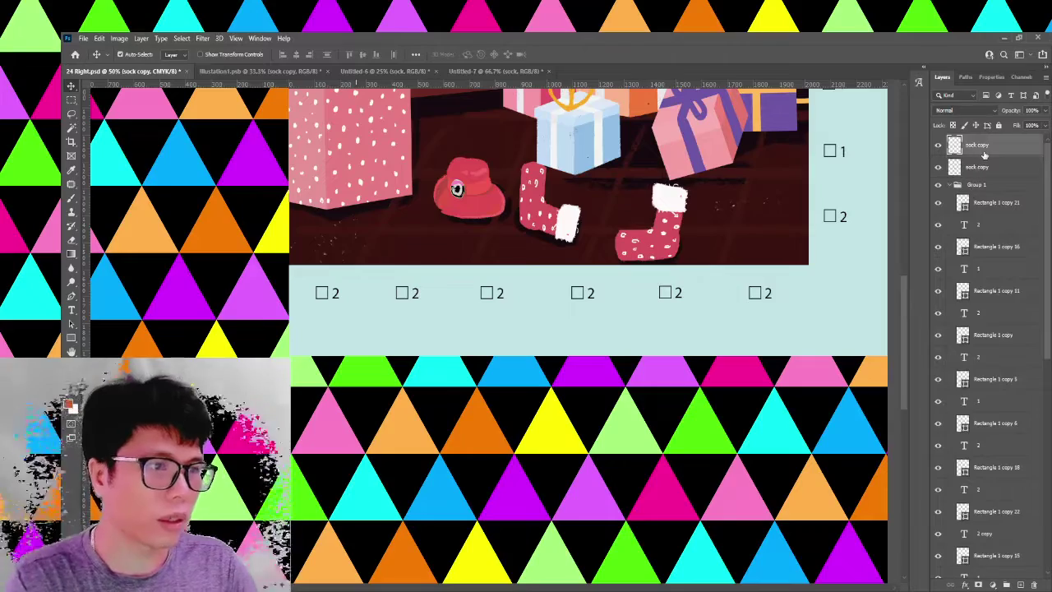
key("Delete")
key("ctrl+t")
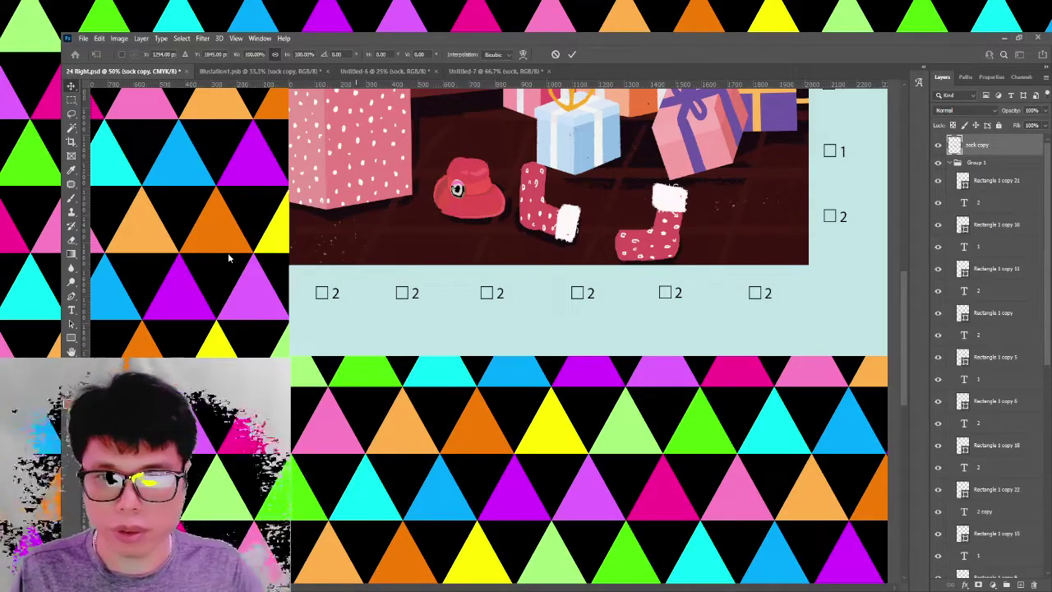
left_click(74, 87)
key("ctrl+minus")
key("ctrl+minus")
key("ctrl+minus")
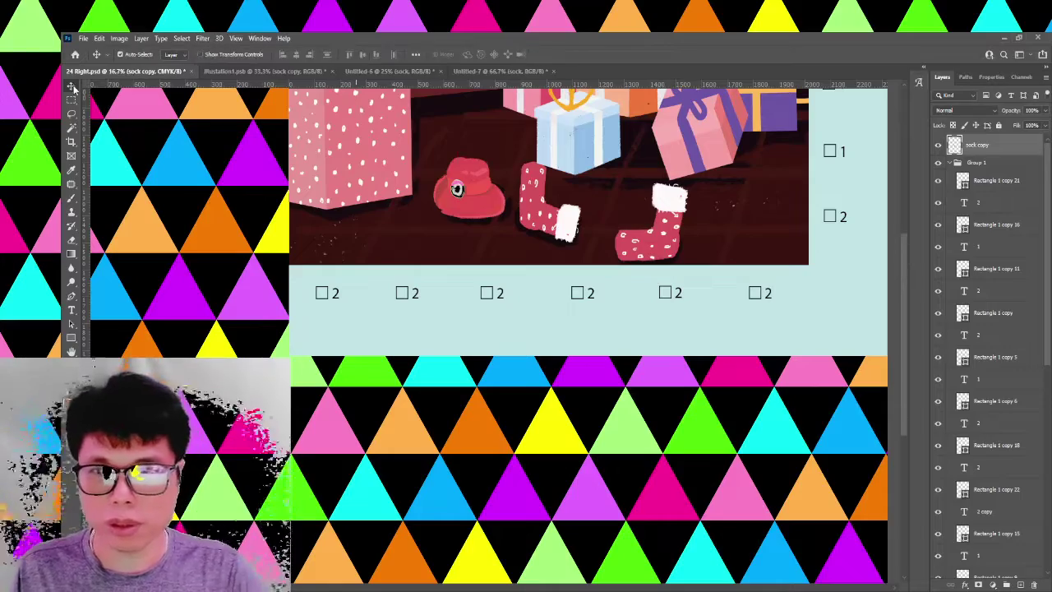
Save Illustration1.psb and close the Untitled-6 sock document.
left_click(275, 72)
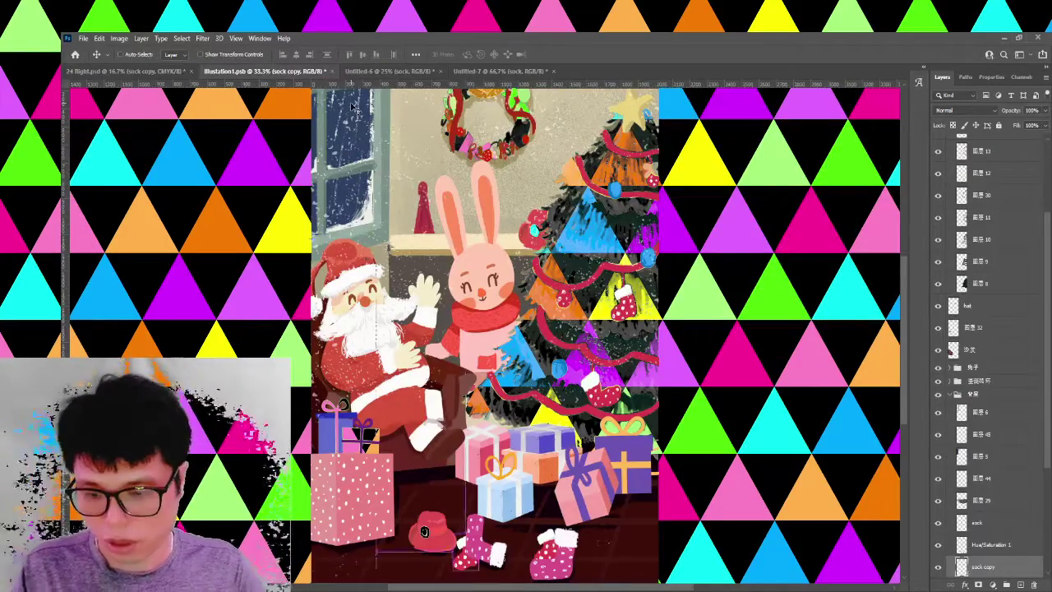
key("ctrl+s")
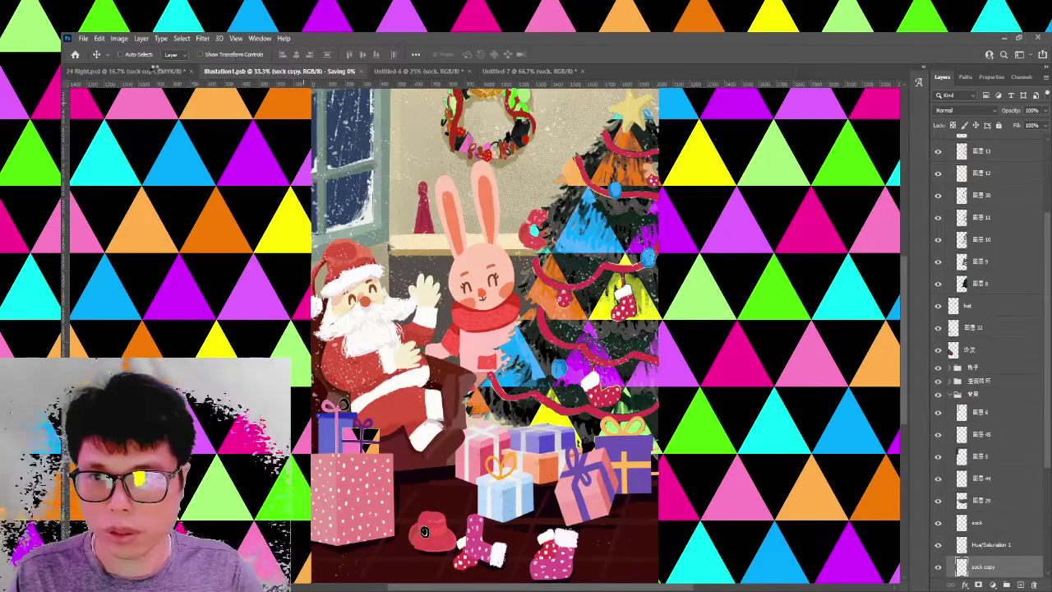
left_click(415, 71)
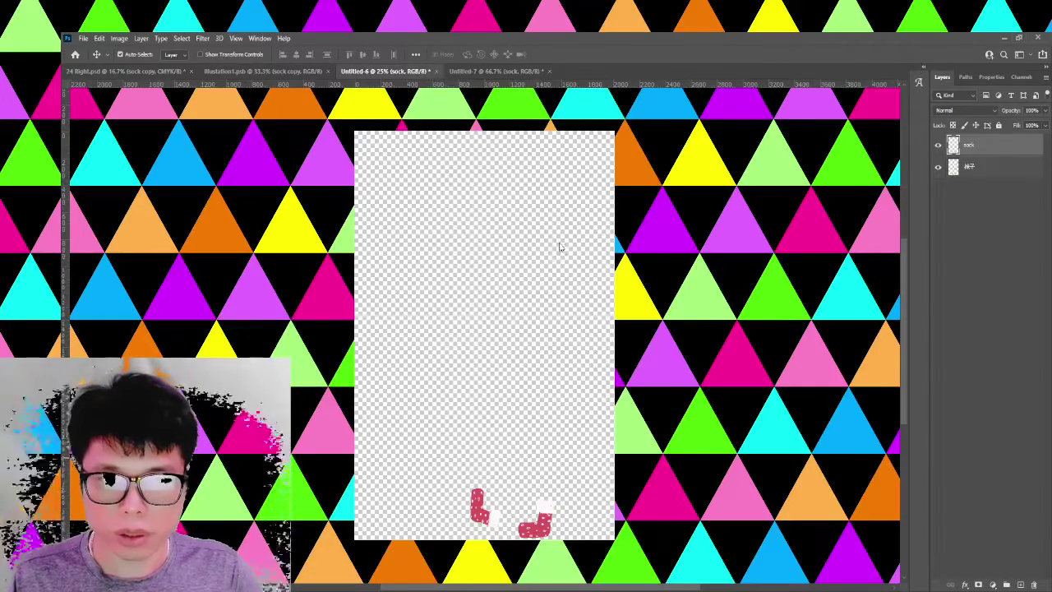
key("ctrl+w")
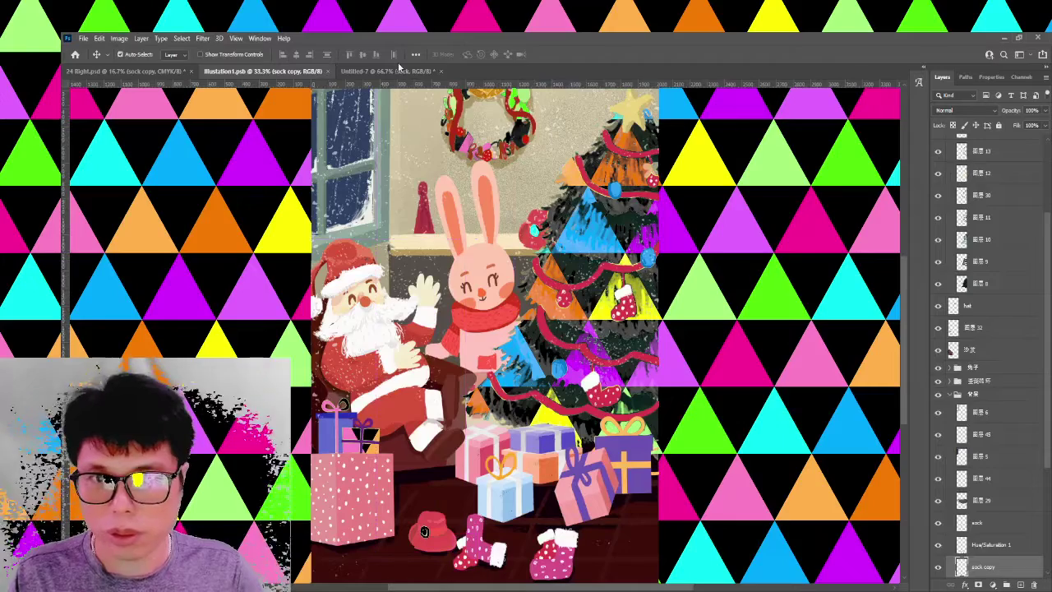